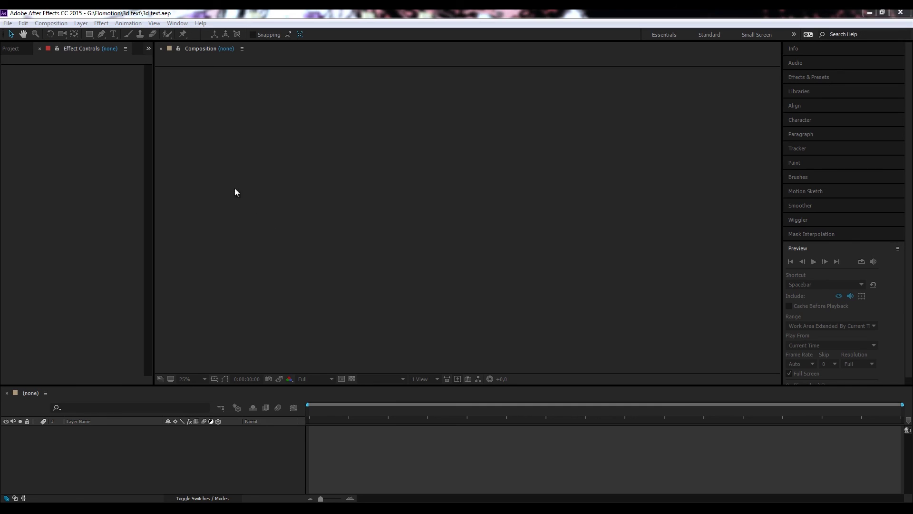
Step: Create a 1920×1080, 25 fps, 10-second HDTV 1080 25 composition named Main Comp
{"action": "left_click", "coordinate": [51, 24]}
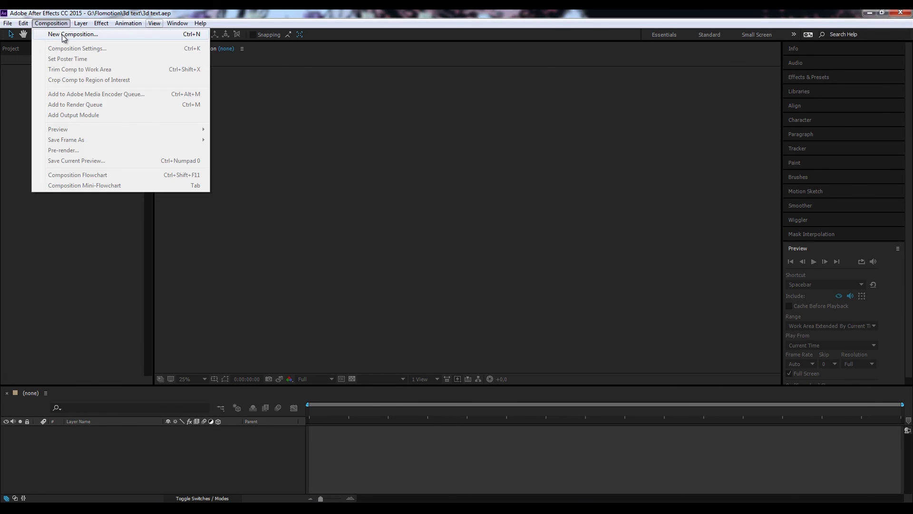
{"action": "left_click", "coordinate": [63, 35]}
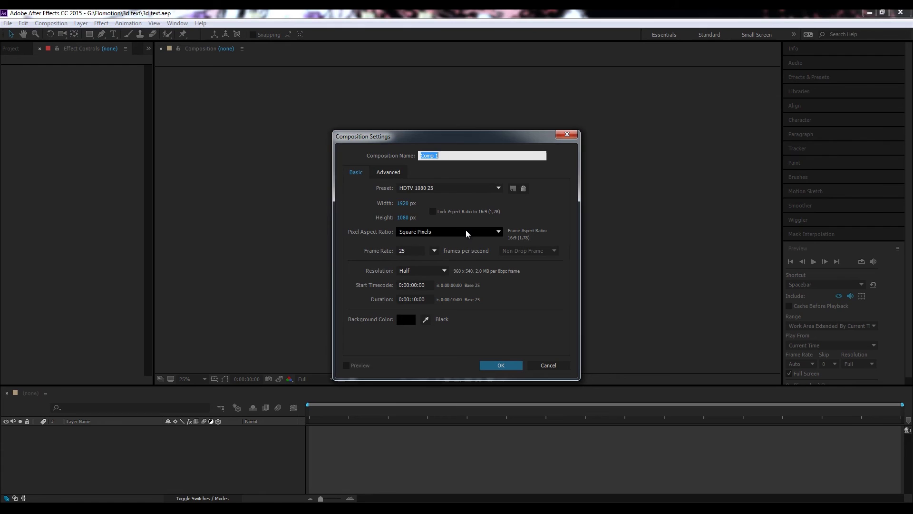
{"action": "type", "text": "Main Comp"}
{"action": "left_click", "coordinate": [513, 366]}
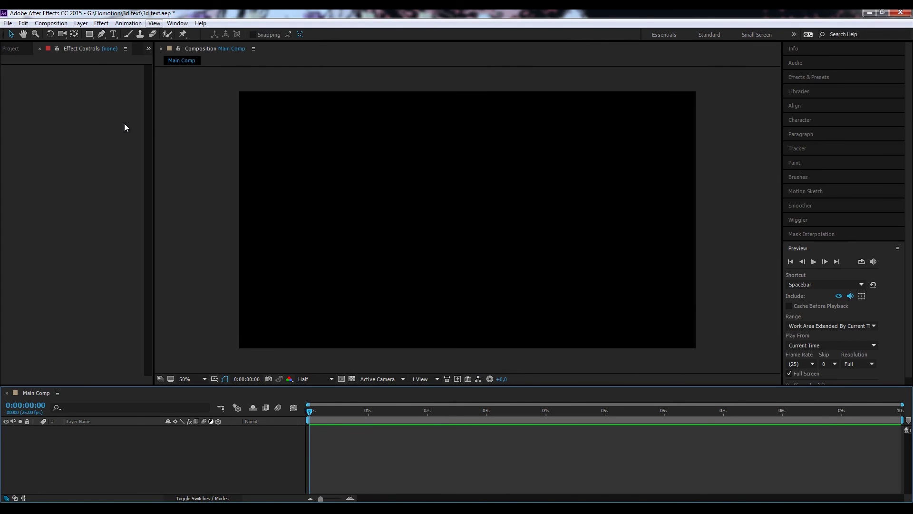
Step: Add a full-frame solid layer, Orange Solid 1, coloured orange FF9C00
{"action": "key", "text": "ctrl+y"}
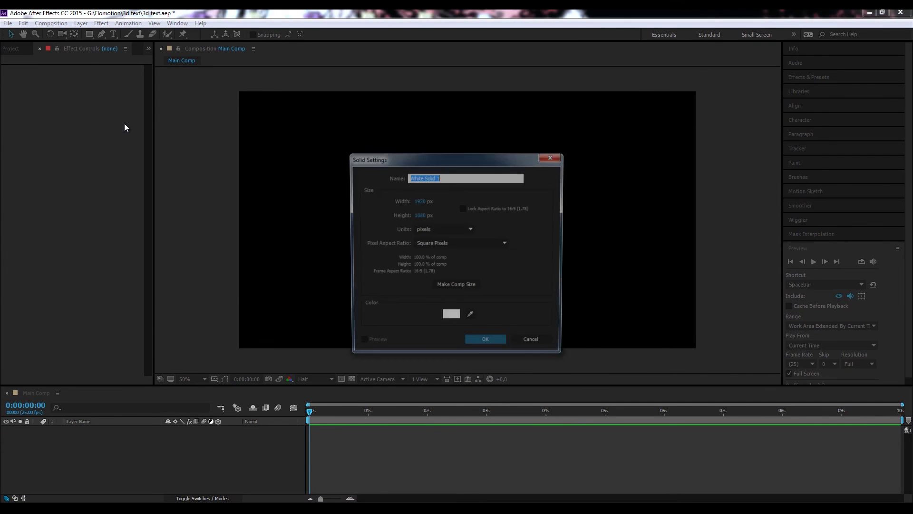
{"action": "left_click", "coordinate": [546, 343]}
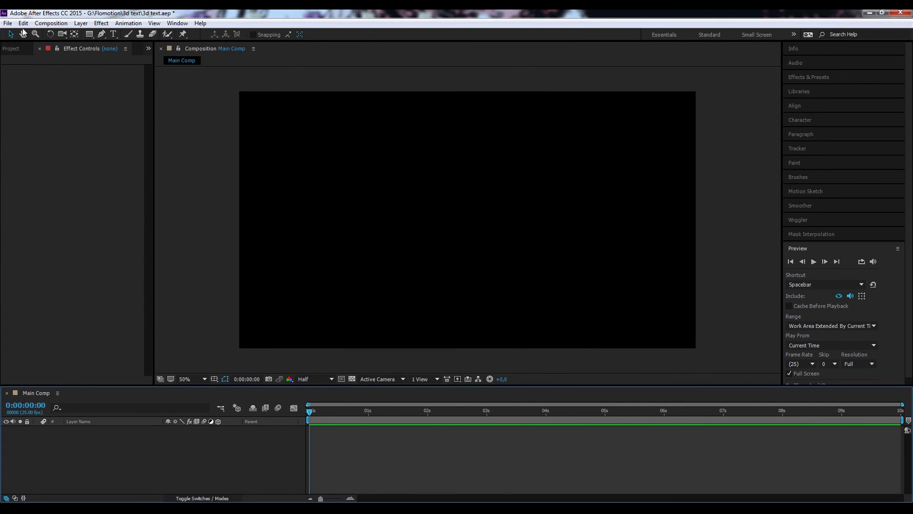
{"action": "left_click", "coordinate": [81, 23]}
{"action": "mouse_move", "coordinate": [92, 34]}
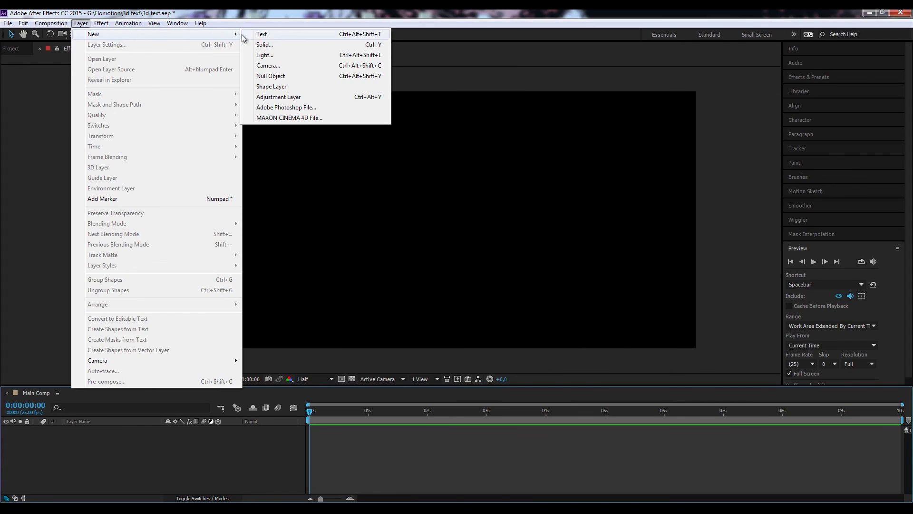
{"action": "left_click", "coordinate": [274, 46]}
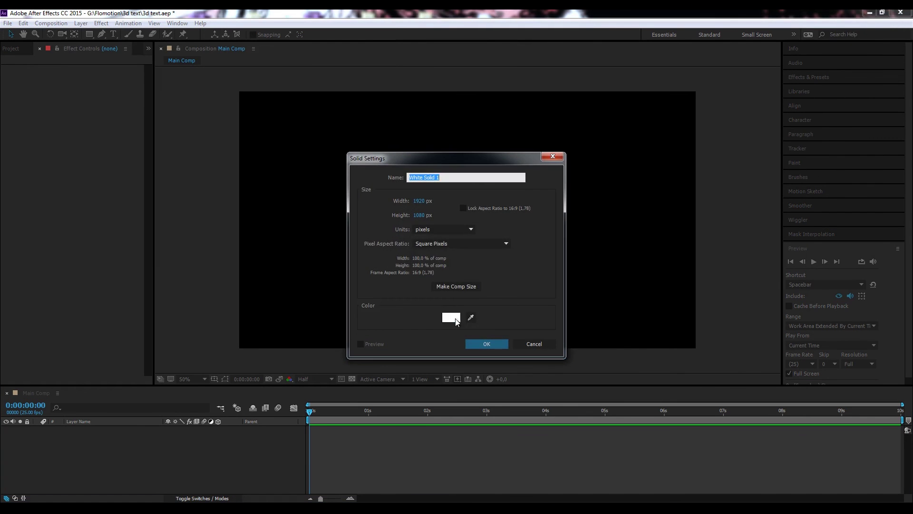
{"action": "left_click", "coordinate": [454, 318]}
{"action": "left_click_drag", "start_coordinate": [469, 292], "coordinate": [473, 309]}
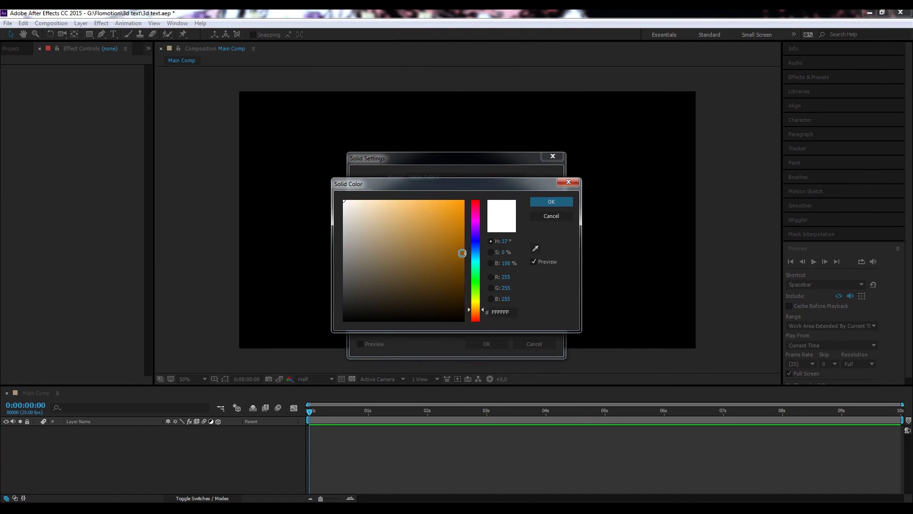
{"action": "left_click", "coordinate": [464, 200]}
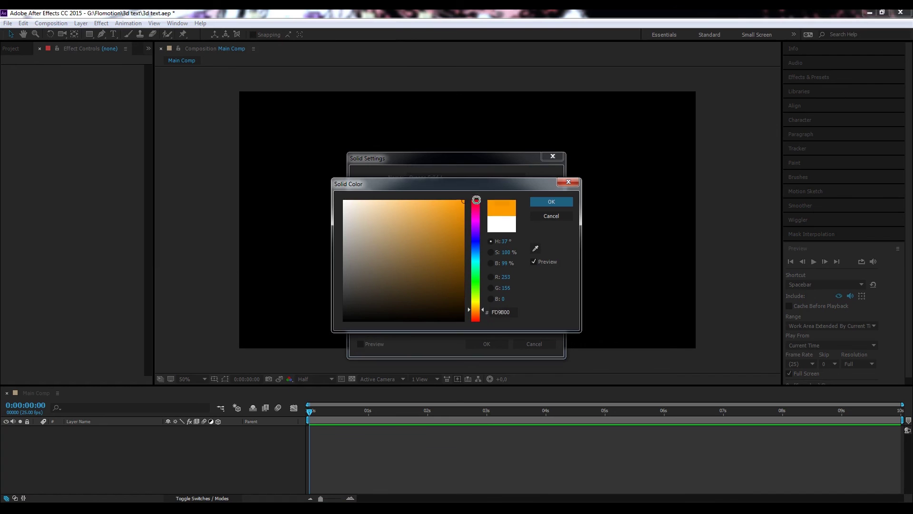
{"action": "left_click", "coordinate": [558, 201]}
{"action": "left_click", "coordinate": [495, 344]}
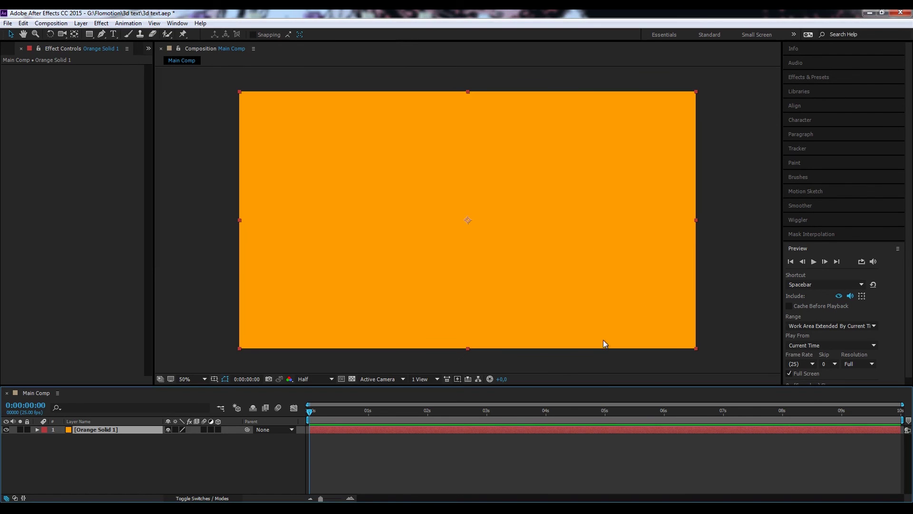
Step: Rename the Orange Solid 1 layer to BG
{"action": "left_click", "coordinate": [121, 434]}
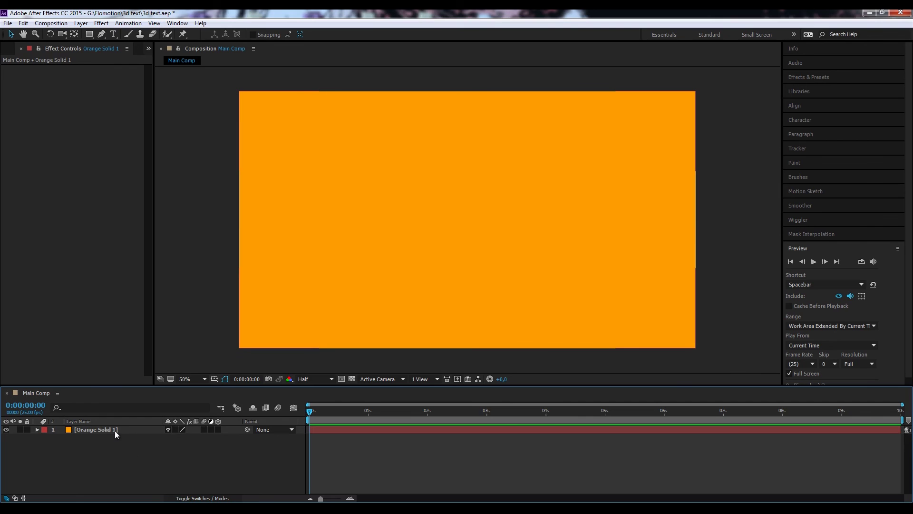
{"action": "left_click", "coordinate": [136, 429]}
{"action": "key", "text": "Return"}
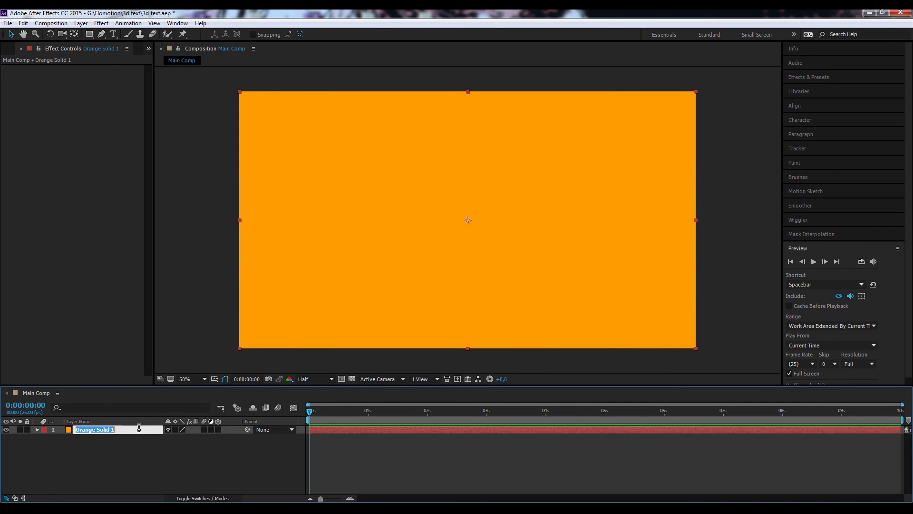
{"action": "type", "text": "BG"}
{"action": "key", "text": "Return"}
{"action": "left_click", "coordinate": [133, 454]}
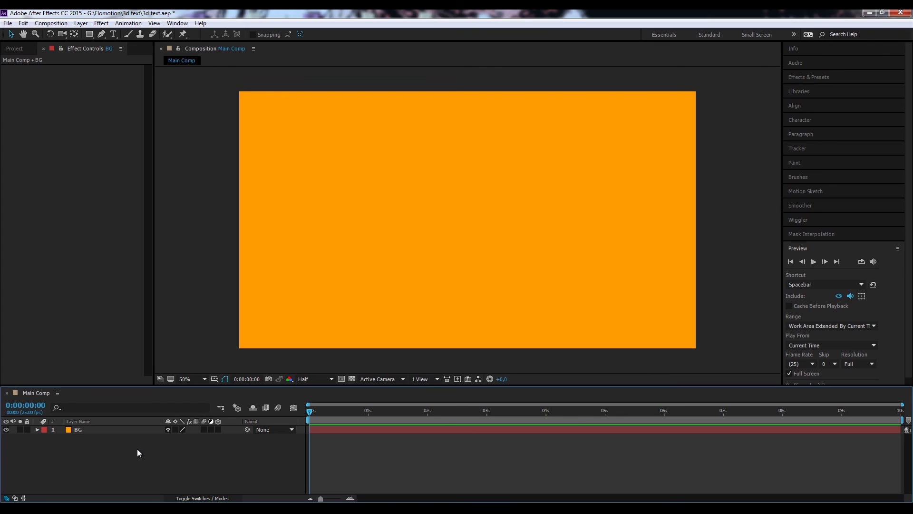
Step: Add a horizontal text layer reading '3D Text' and enlarge it to 193 px
{"action": "left_click", "coordinate": [113, 35]}
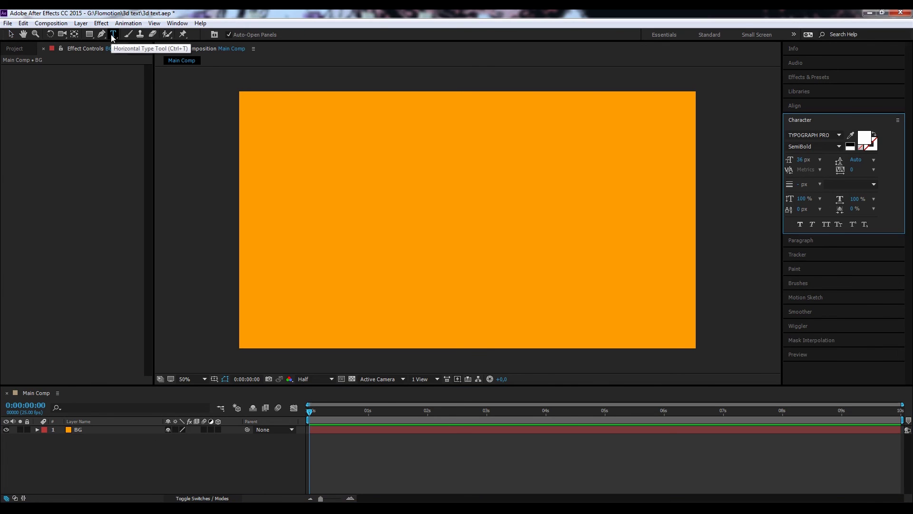
{"action": "left_click", "coordinate": [367, 220]}
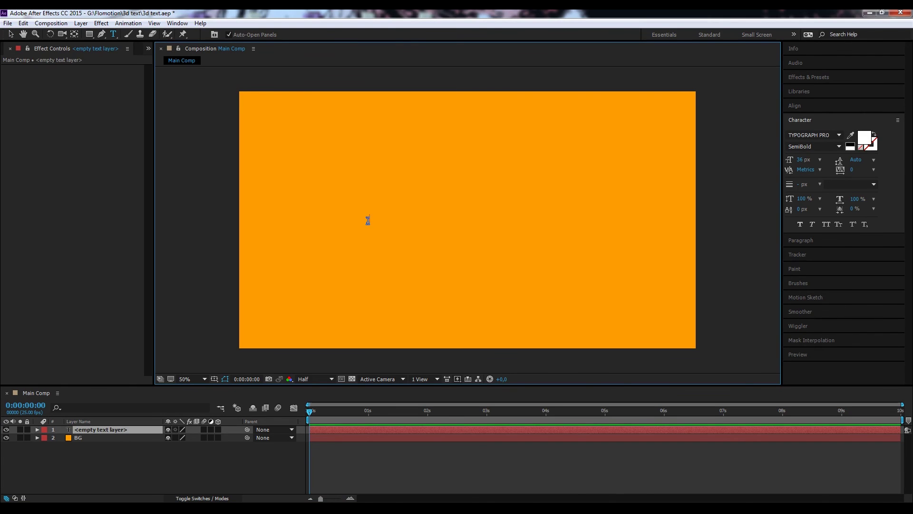
{"action": "type", "text": "3D Text"}
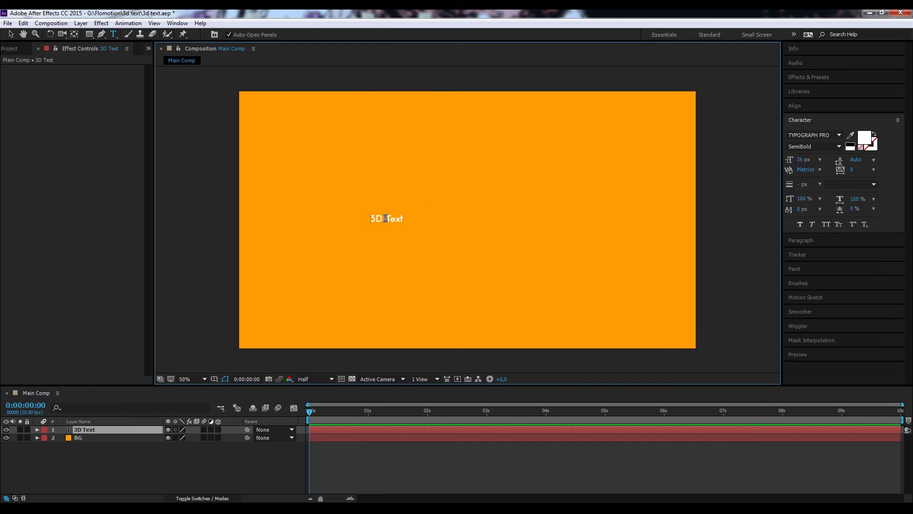
{"action": "key", "text": "ctrl+a"}
{"action": "left_click_drag", "start_coordinate": [803, 160], "coordinate": [822, 160]}
Step: Stack a large 3D (479 px) above TEXT and tighten the leading to 205 px
{"action": "type", "text": "TEXT"}
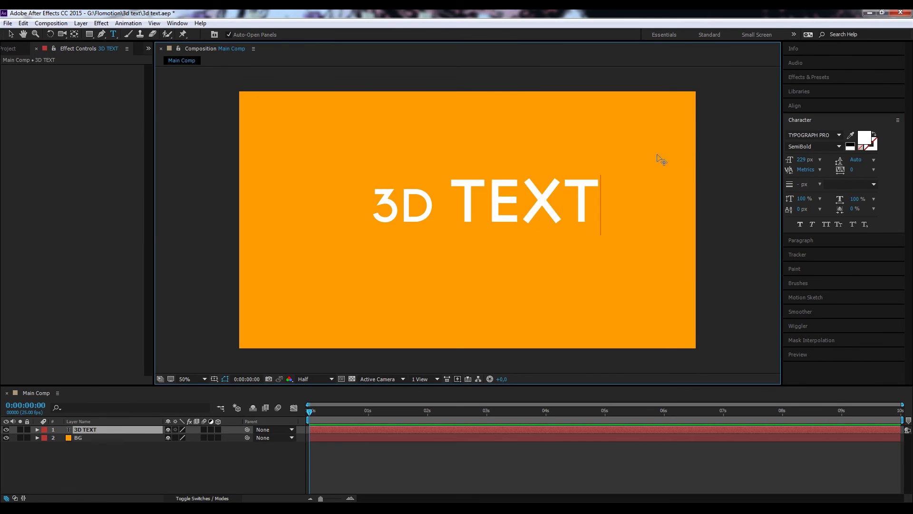
{"action": "key", "text": "ctrl+Left"}
{"action": "key", "text": "Return"}
{"action": "key", "text": "shift+Up"}
{"action": "key", "text": "ctrl+alt+shift+period"}
{"action": "key", "text": "ctrl+alt+shift+period"}
{"action": "key", "text": "ctrl+alt+shift+period"}
{"action": "key", "text": "ctrl+alt+shift+period"}
{"action": "key", "text": "ctrl+alt+shift+period"}
{"action": "key", "text": "ctrl+alt+shift+period"}
{"action": "key", "text": "ctrl+alt+shift+period"}
{"action": "key", "text": "ctrl+alt+shift+period"}
{"action": "key", "text": "ctrl+alt+shift+period"}
{"action": "key", "text": "ctrl+alt+shift+period"}
{"action": "key", "text": "ctrl+alt+shift+period"}
{"action": "key", "text": "ctrl+alt+shift+period"}
{"action": "key", "text": "ctrl+alt+shift+period"}
{"action": "key", "text": "ctrl+alt+shift+period"}
{"action": "key", "text": "ctrl+alt+shift+period"}
{"action": "key", "text": "ctrl+alt+shift+period"}
{"action": "key", "text": "ctrl+alt+shift+period"}
{"action": "key", "text": "ctrl+alt+shift+period"}
{"action": "key", "text": "ctrl+alt+shift+period"}
{"action": "key", "text": "ctrl+alt+shift+period"}
{"action": "key", "text": "ctrl+a"}
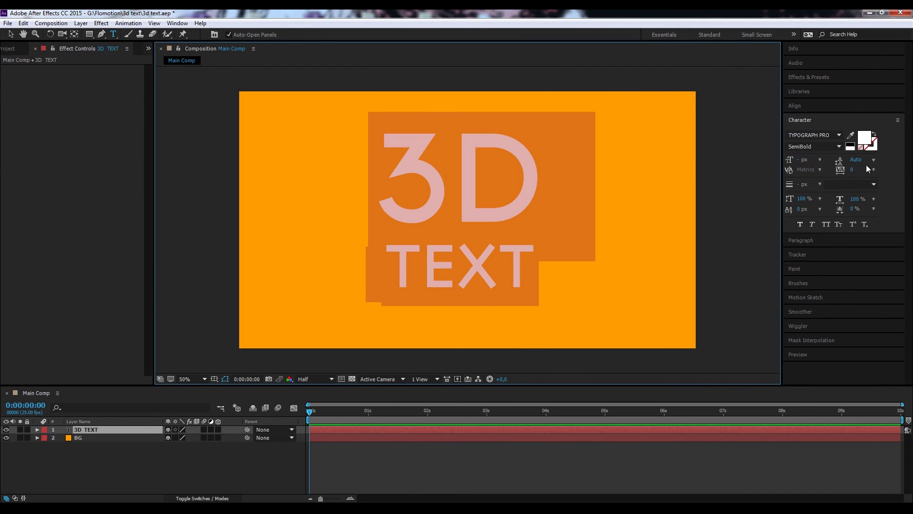
{"action": "left_click_drag", "start_coordinate": [859, 164], "coordinate": [908, 158]}
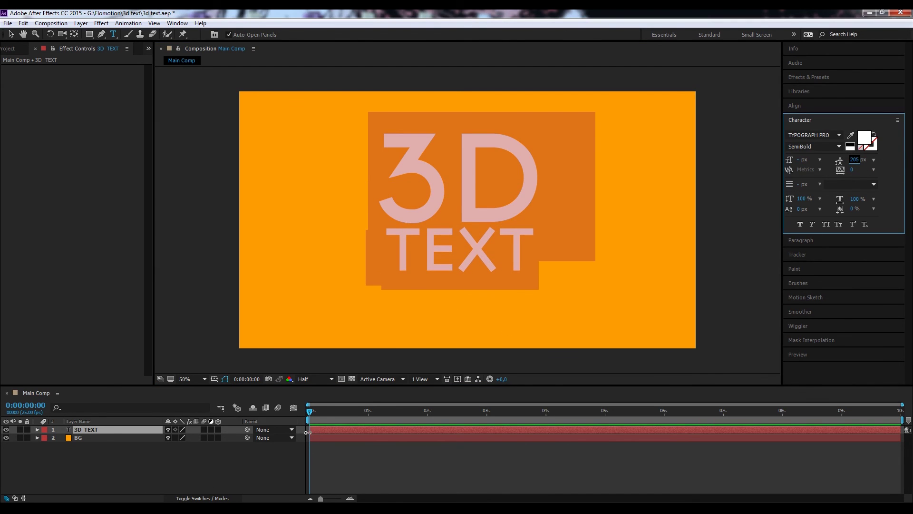
{"action": "left_click", "coordinate": [324, 466]}
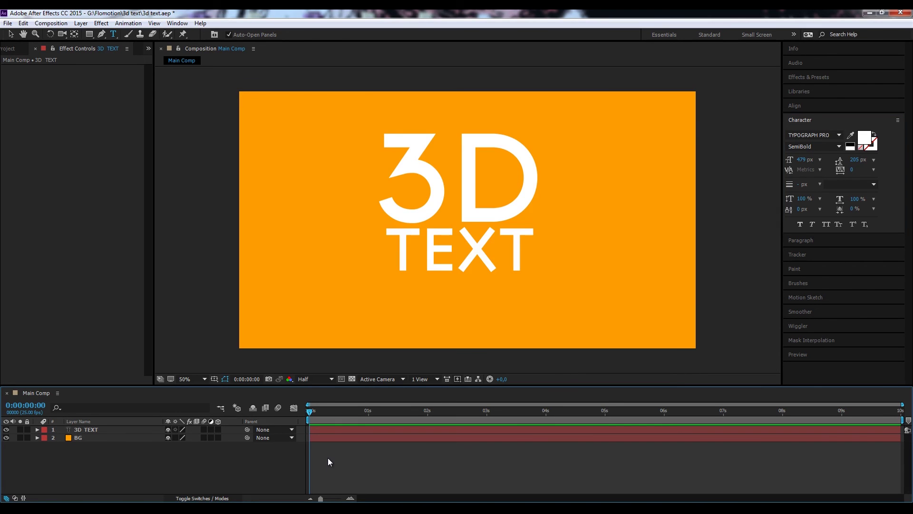
Step: Show rulers and place vertical guides at the left and right edges of 3D
{"action": "key", "text": "ctrl+r"}
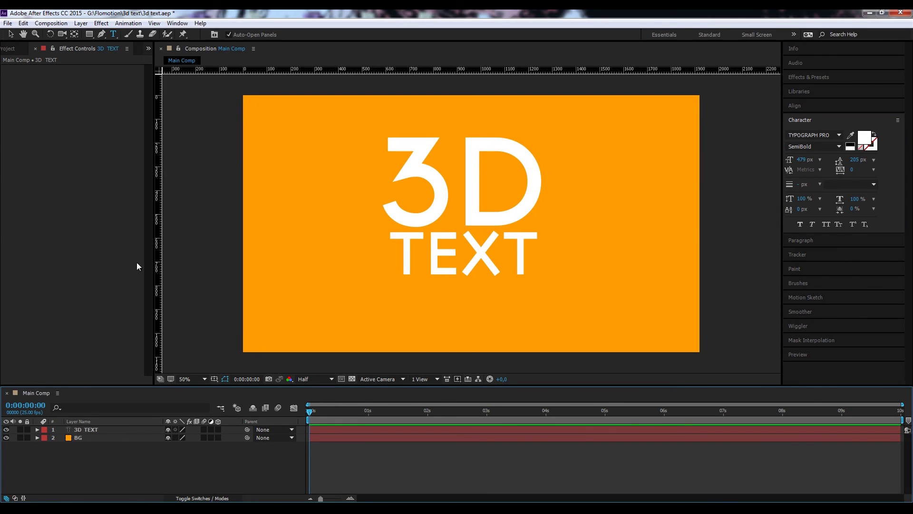
{"action": "left_click_drag", "start_coordinate": [159, 213], "coordinate": [383, 237]}
{"action": "left_click_drag", "start_coordinate": [158, 205], "coordinate": [542, 209]}
Step: Respace the TEXT line with tsume 18% and tracking 11 to fit the guides
{"action": "double_click", "coordinate": [461, 252]}
{"action": "left_click_drag", "start_coordinate": [852, 208], "coordinate": [840, 210]}
{"action": "left_click", "coordinate": [381, 239]}
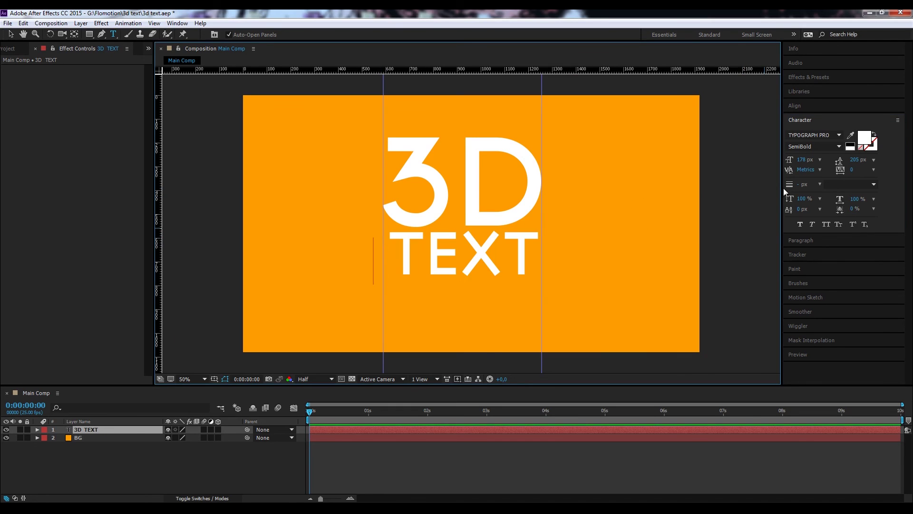
{"action": "left_click_drag", "start_coordinate": [542, 259], "coordinate": [384, 259]}
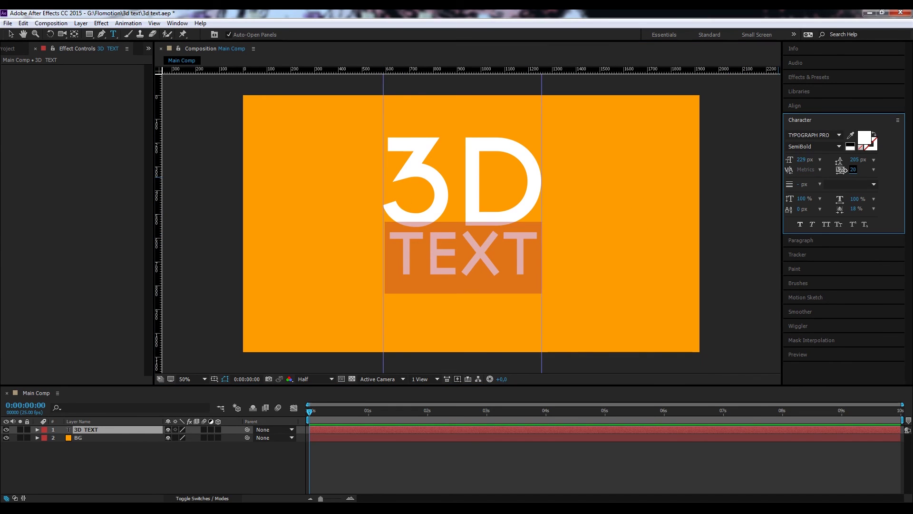
{"action": "left_click_drag", "start_coordinate": [838, 170], "coordinate": [842, 170]}
{"action": "left_click", "coordinate": [202, 466]}
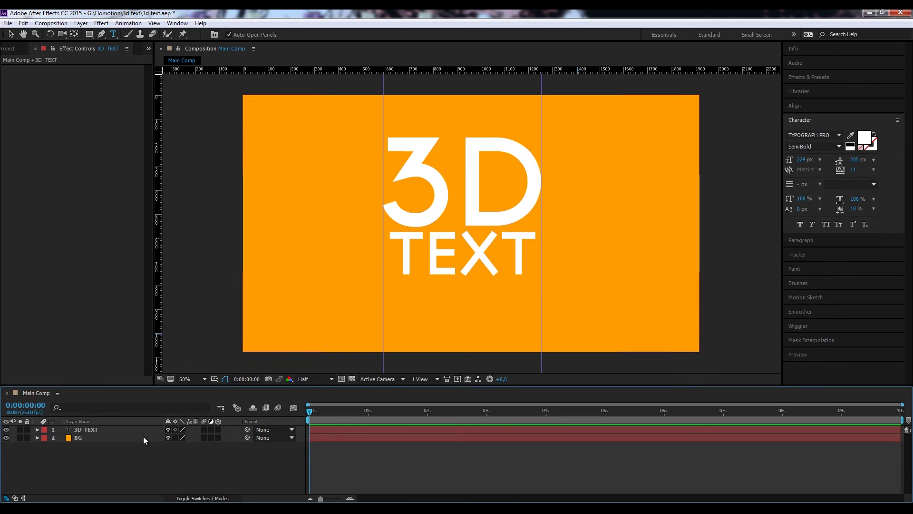
Step: Centre the 3D TEXT layer horizontally and vertically in the composition
{"action": "left_click", "coordinate": [97, 429]}
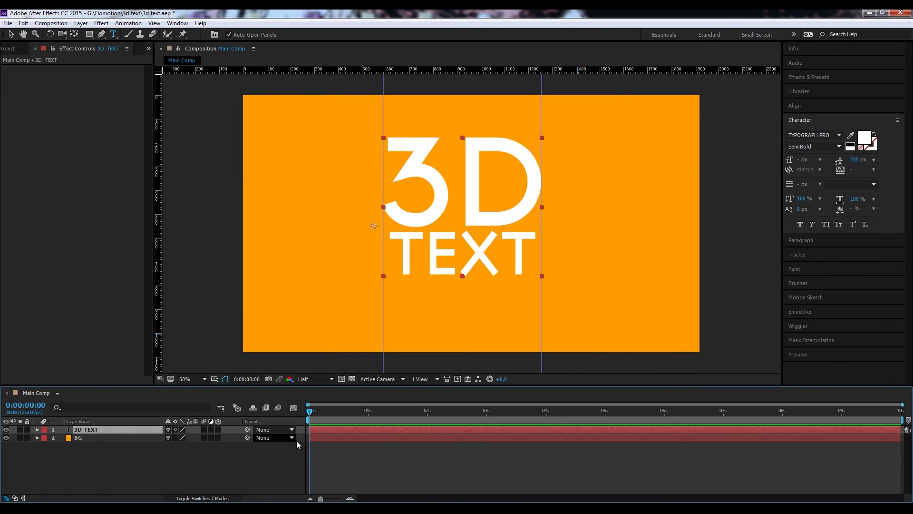
{"action": "left_click", "coordinate": [802, 109]}
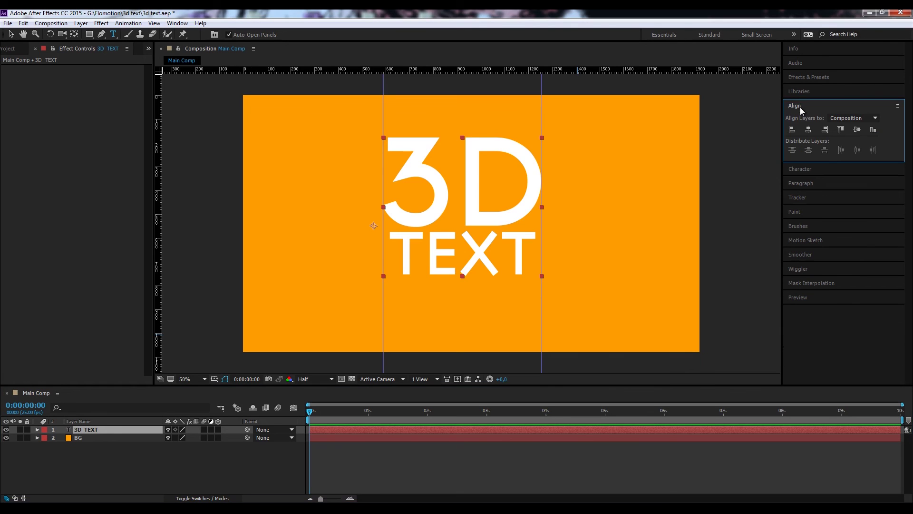
{"action": "left_click", "coordinate": [808, 134]}
{"action": "left_click", "coordinate": [857, 130]}
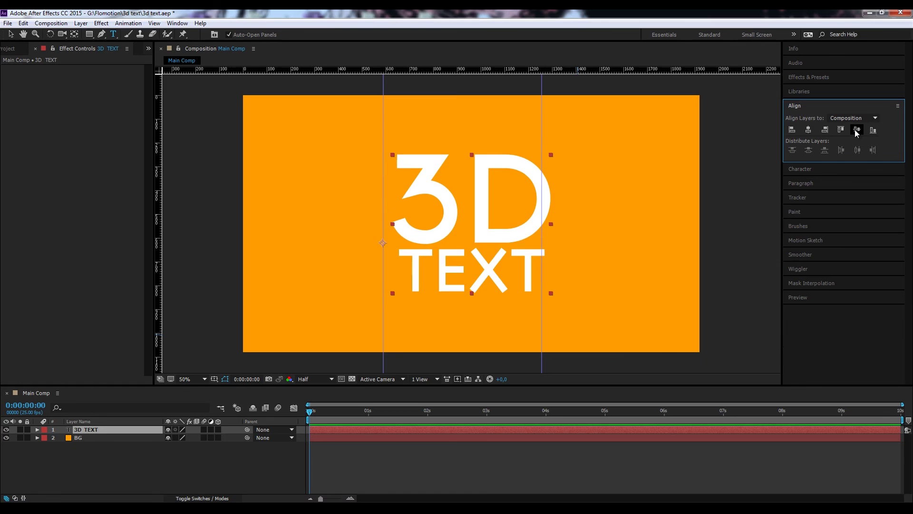
Step: Remove both vertical guides, deselect the layer and save the project
{"action": "key", "text": "v"}
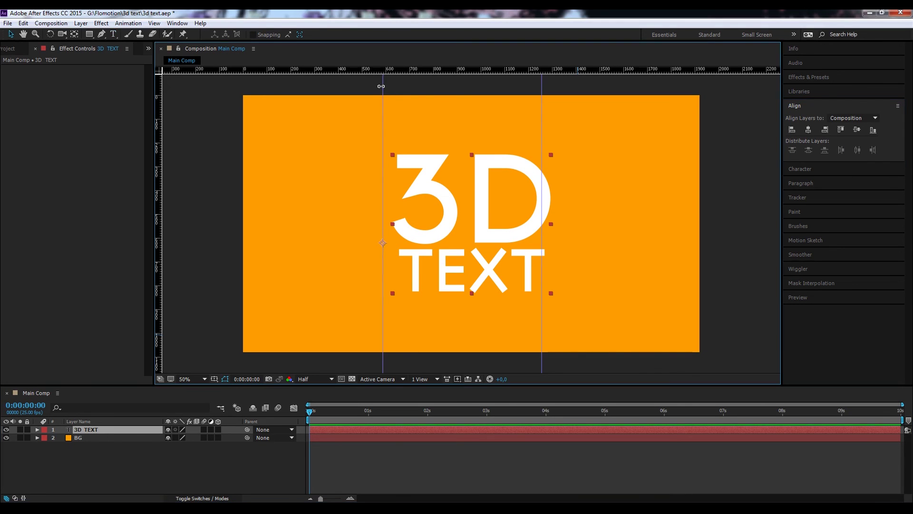
{"action": "left_click_drag", "start_coordinate": [380, 85], "coordinate": [378, 17]}
{"action": "left_click_drag", "start_coordinate": [542, 85], "coordinate": [536, 38]}
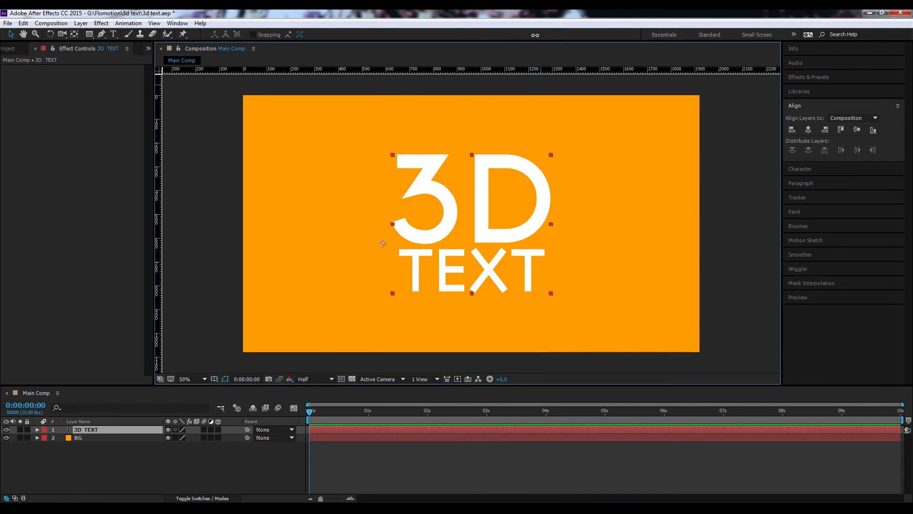
{"action": "left_click", "coordinate": [372, 472]}
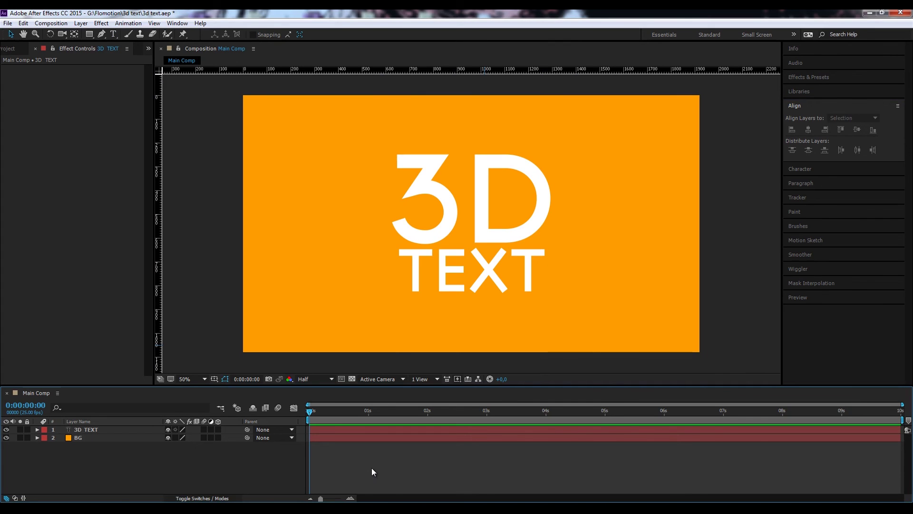
{"action": "key", "text": "ctrl+s"}
Step: Duplicate the 3D TEXT layer as 3D TEXT 2 and hide the copy
{"action": "left_click", "coordinate": [97, 429]}
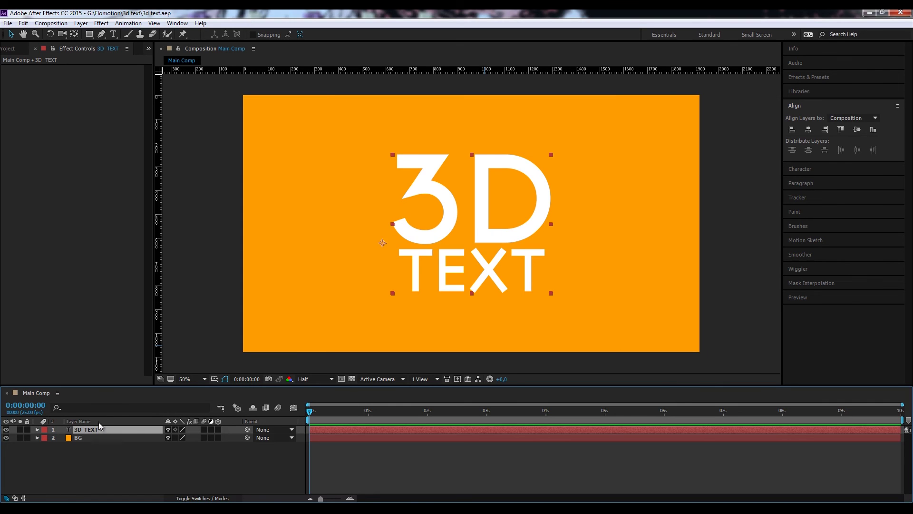
{"action": "key", "text": "ctrl+d"}
{"action": "left_click", "coordinate": [101, 437]}
Step: Make the original 3D TEXT fill black, then show the white 3D TEXT 2 again
{"action": "left_click", "coordinate": [5, 429]}
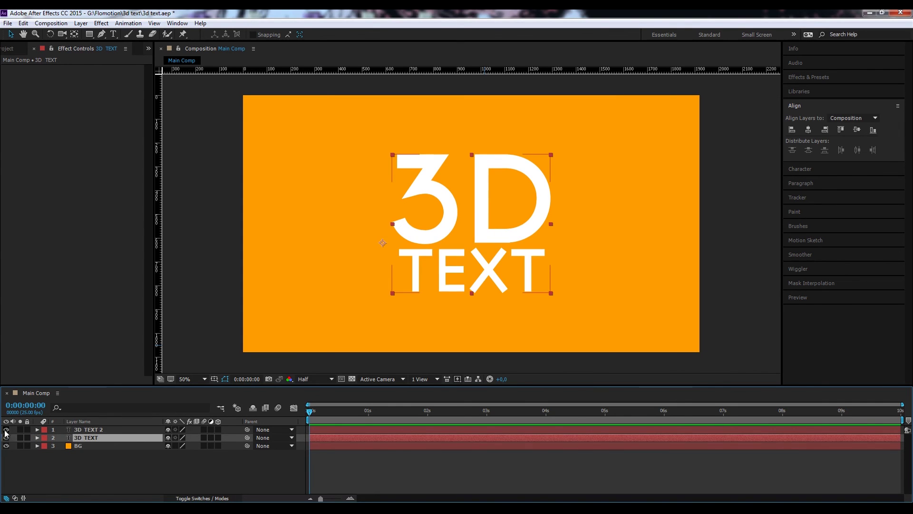
{"action": "double_click", "coordinate": [84, 438]}
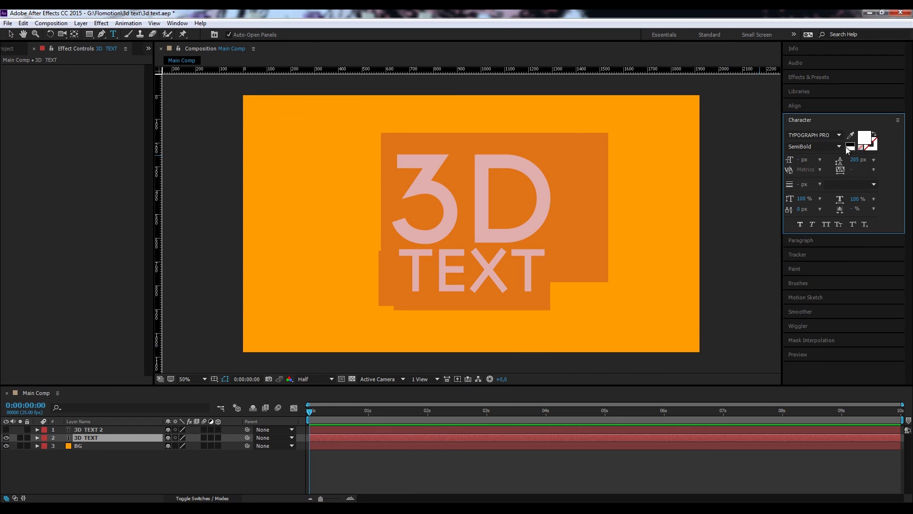
{"action": "left_click", "coordinate": [854, 141]}
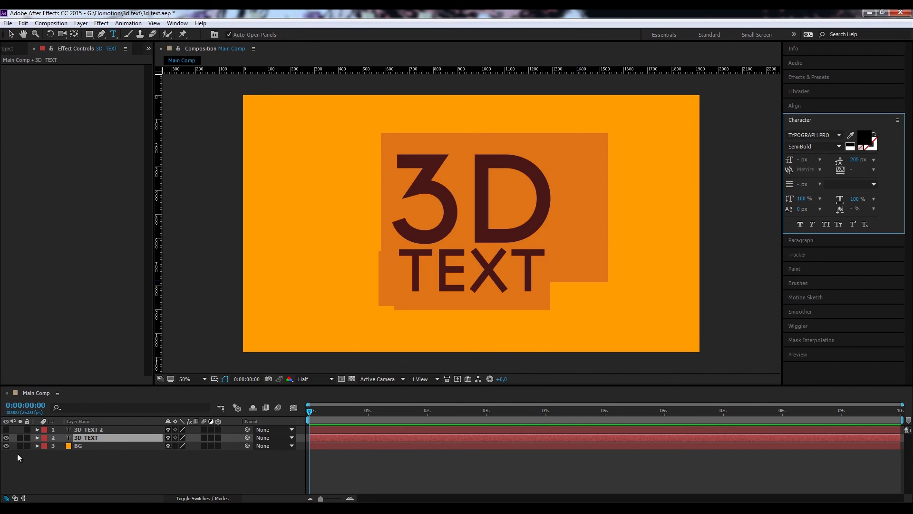
{"action": "left_click", "coordinate": [125, 467]}
{"action": "left_click", "coordinate": [79, 430]}
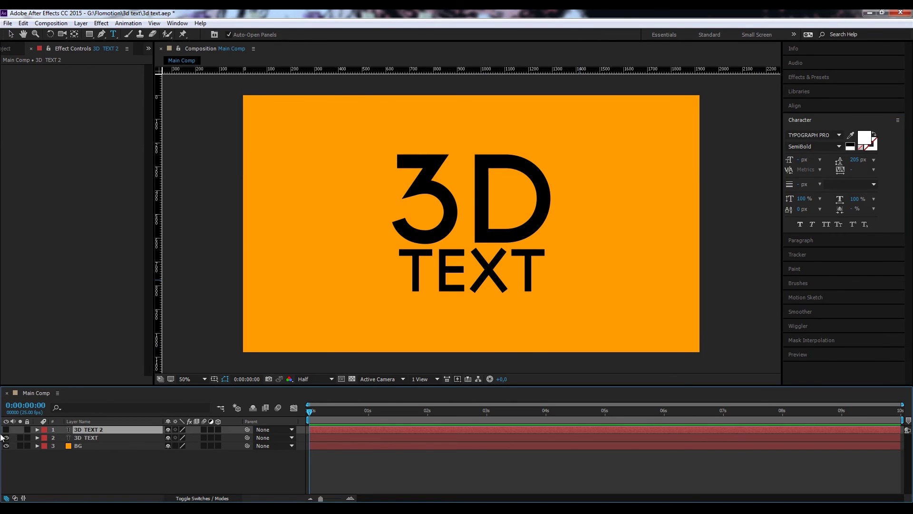
{"action": "left_click", "coordinate": [6, 430]}
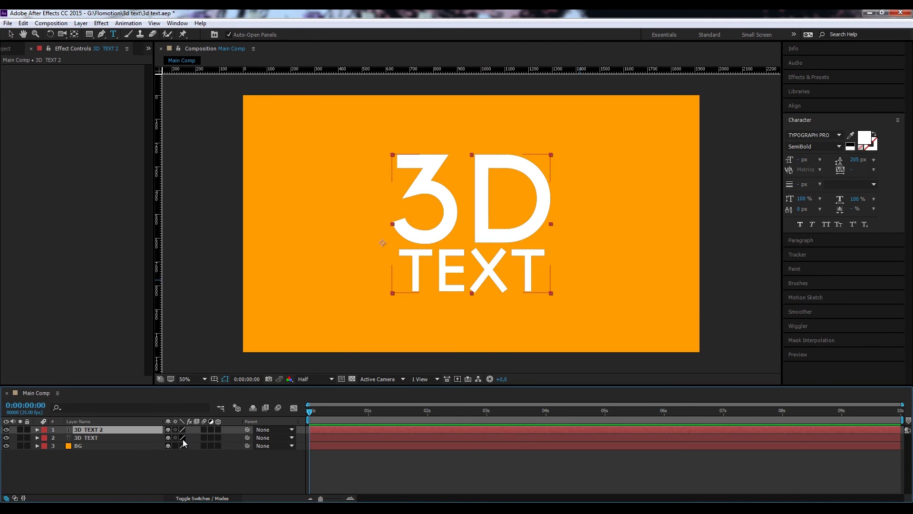
{"action": "left_click", "coordinate": [117, 436]}
{"action": "left_click", "coordinate": [108, 429]}
{"action": "left_click", "coordinate": [113, 437]}
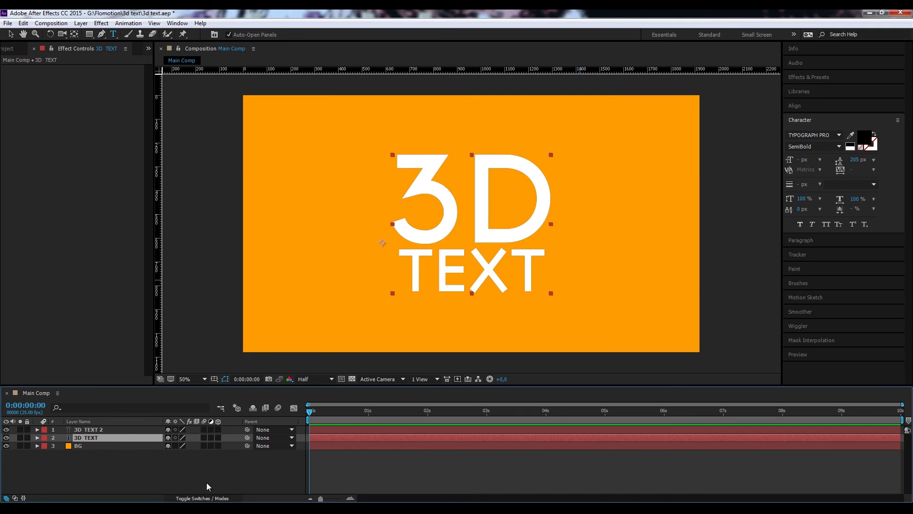
Step: Set 3D TEXT's track matte to Alpha Inverted Matte '3D TEXT 2', soloing to check
{"action": "left_click", "coordinate": [209, 498]}
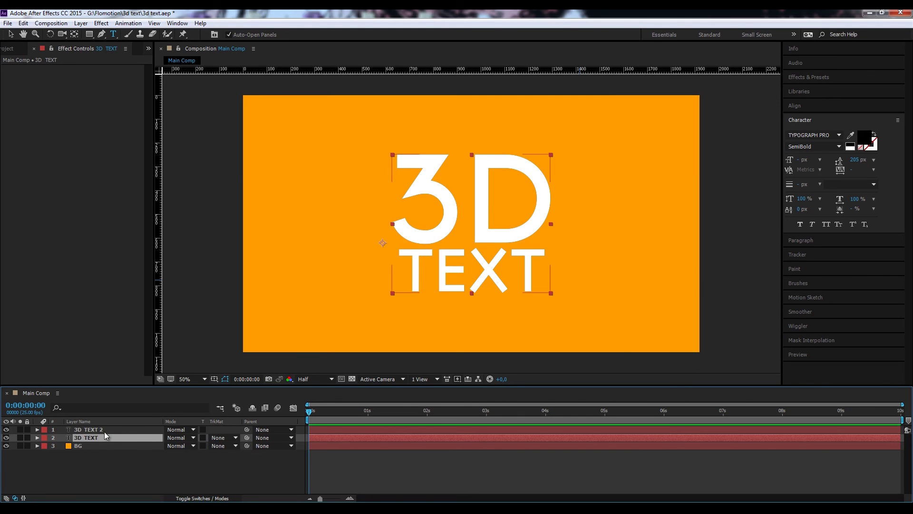
{"action": "left_click", "coordinate": [224, 439]}
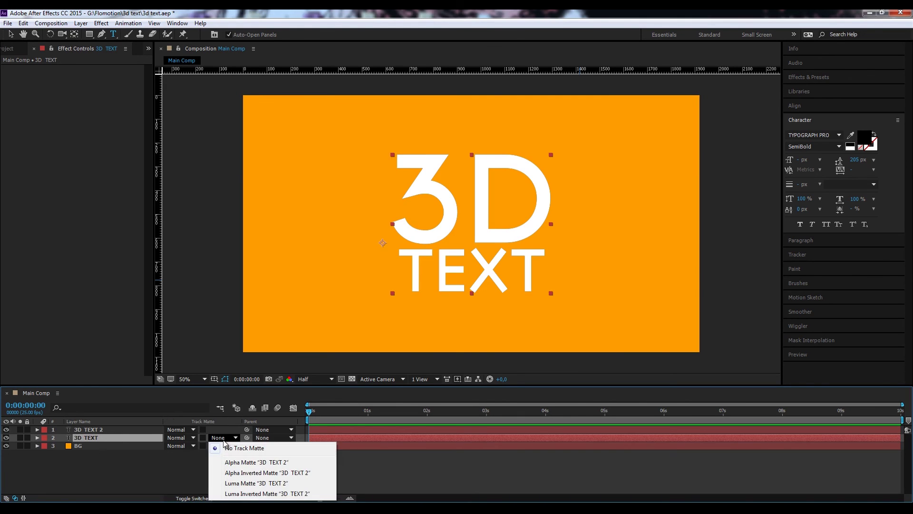
{"action": "left_click", "coordinate": [249, 465]}
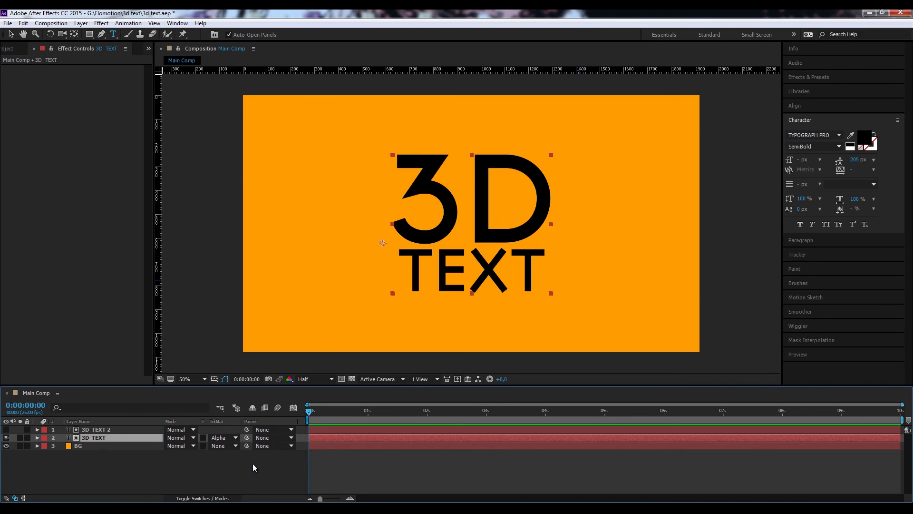
{"action": "left_click", "coordinate": [109, 429]}
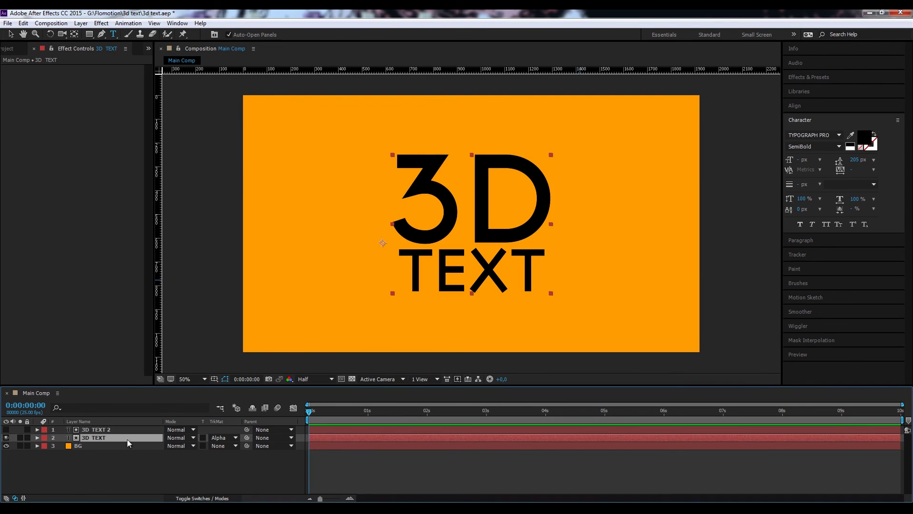
{"action": "left_click", "coordinate": [21, 437]}
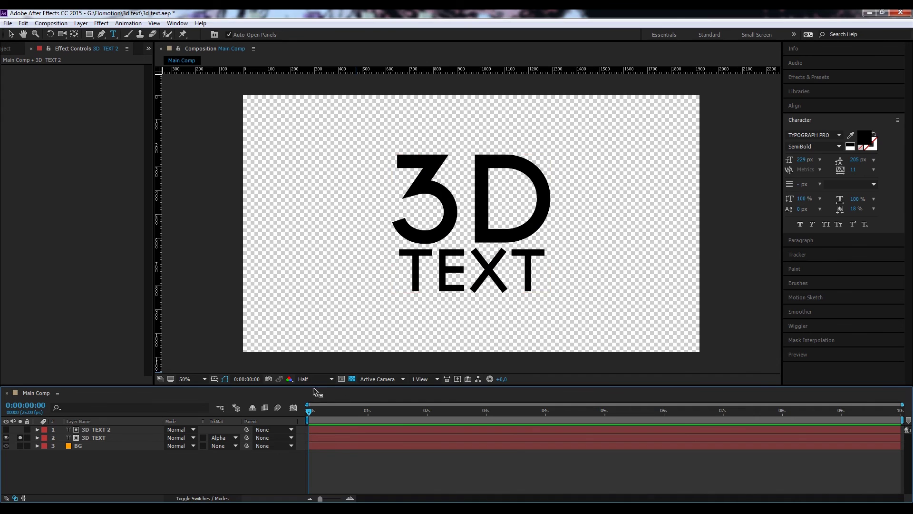
{"action": "left_click", "coordinate": [223, 438]}
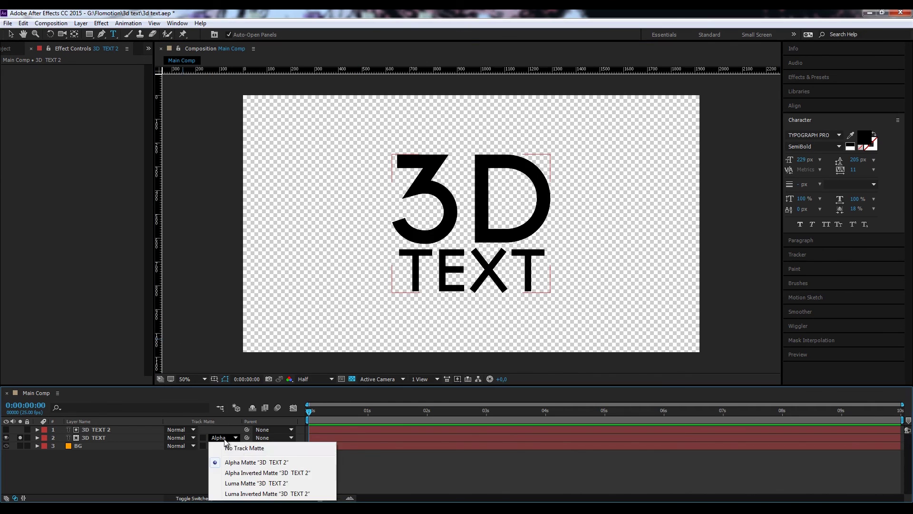
{"action": "left_click", "coordinate": [244, 473]}
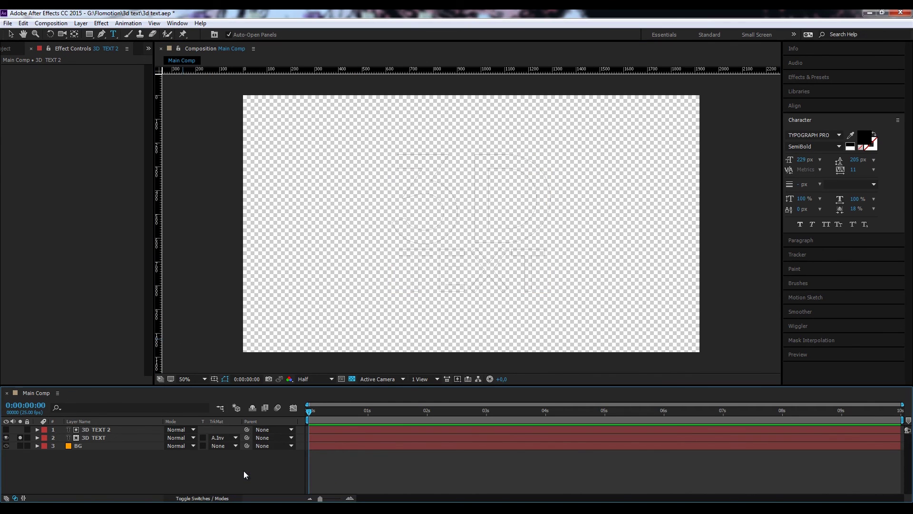
Step: Unsolo to bring the orange BG back and select both text layers
{"action": "left_click", "coordinate": [104, 430]}
{"action": "left_click", "coordinate": [106, 438]}
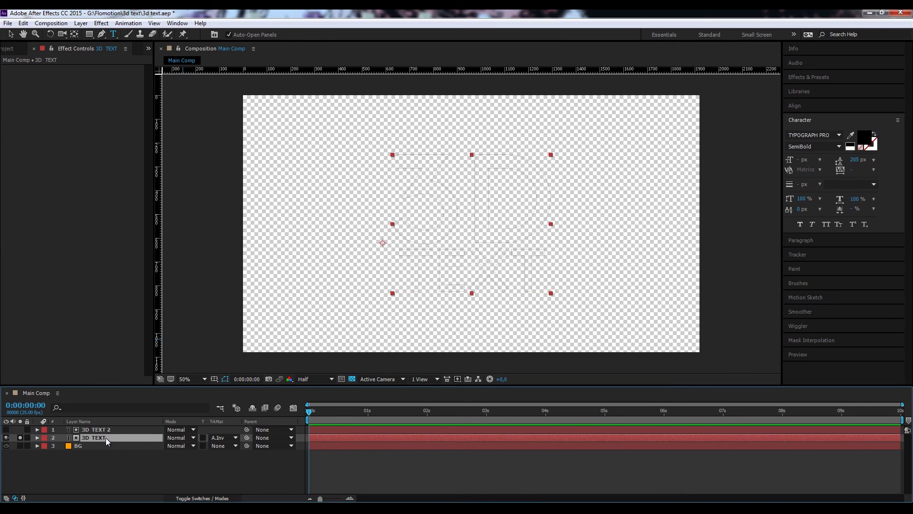
{"action": "left_click", "coordinate": [102, 432]}
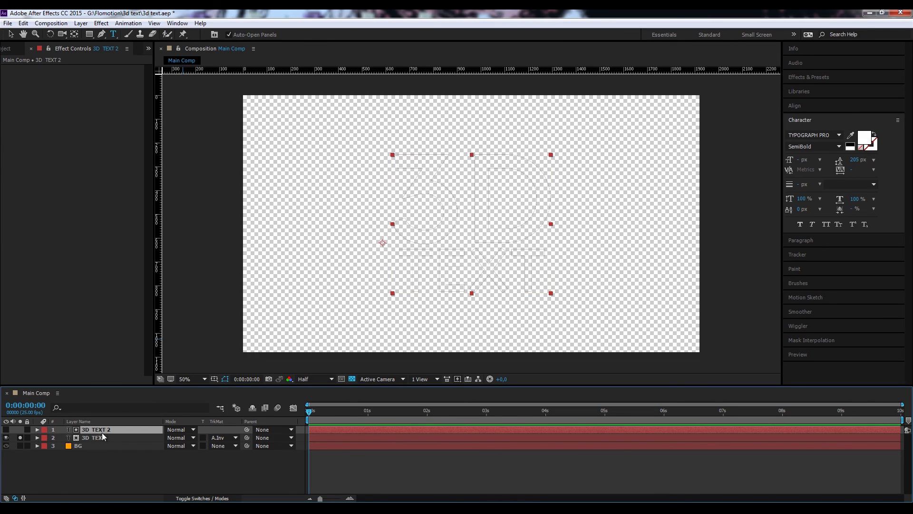
{"action": "left_click", "coordinate": [102, 435]}
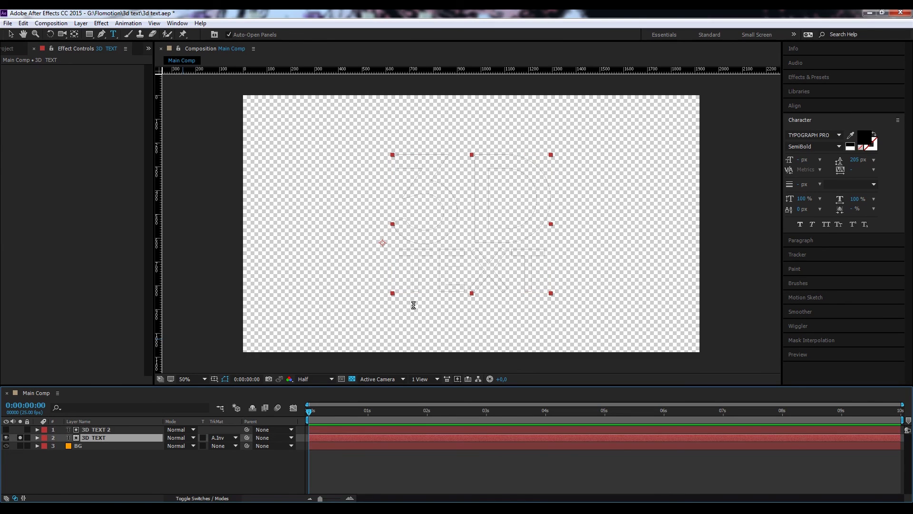
{"action": "left_click", "coordinate": [20, 446]}
{"action": "left_click", "coordinate": [101, 430]}
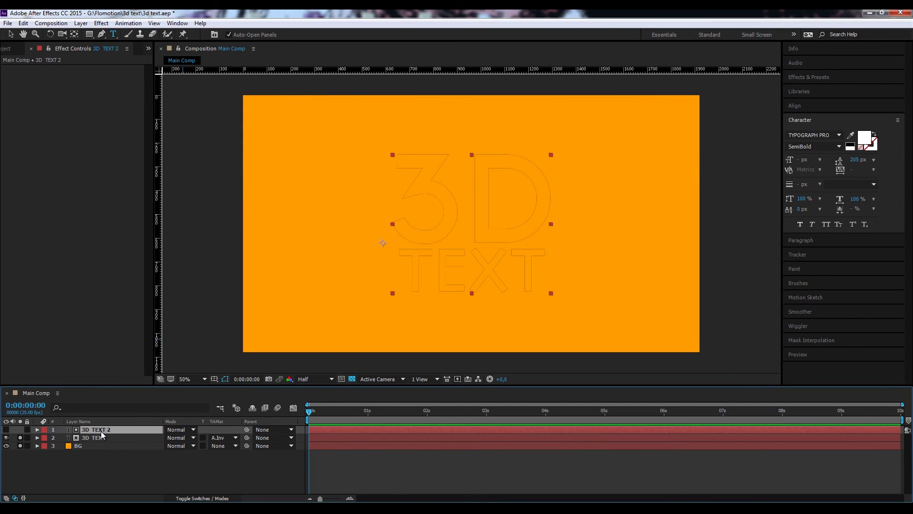
{"action": "key", "text": "Return"}
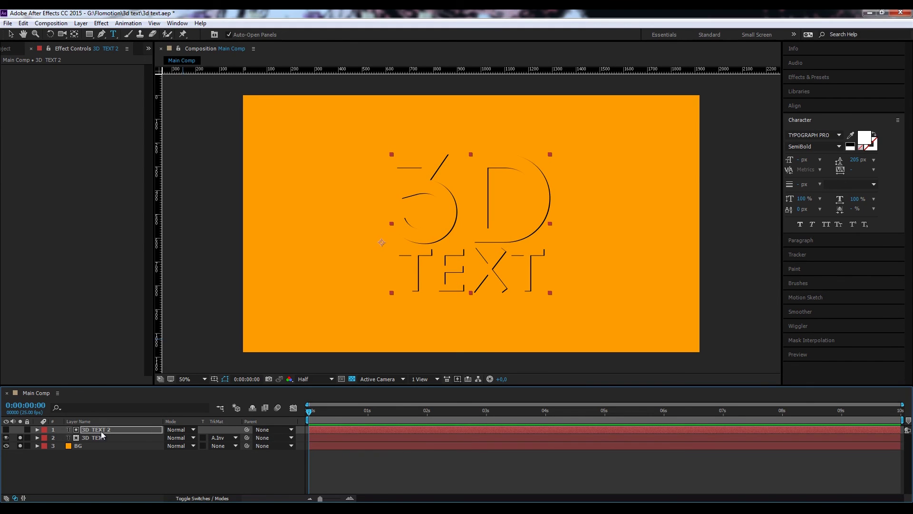
{"action": "left_click", "coordinate": [119, 469]}
{"action": "left_click", "coordinate": [109, 438]}
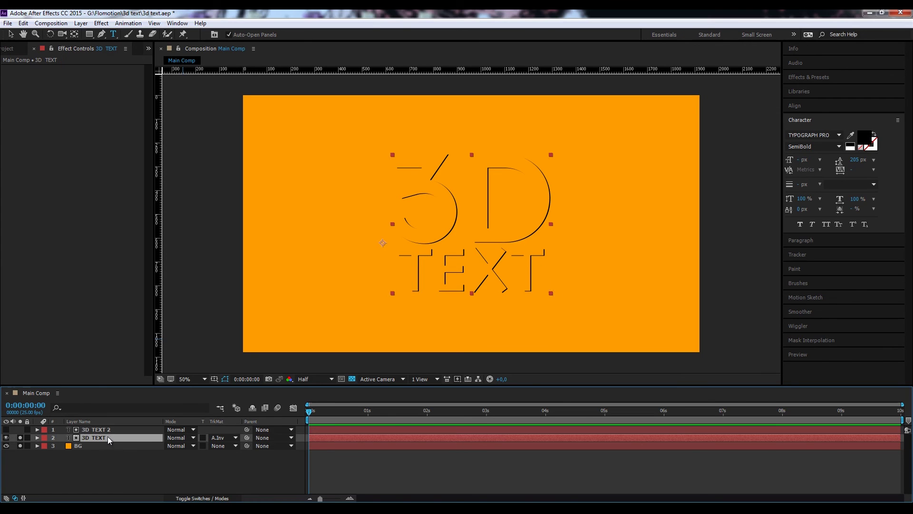
{"action": "left_click", "coordinate": [108, 430], "text": "shift"}
Step: Pre-compose 3D TEXT and 3D TEXT 2 into a new composition named shadow
{"action": "key", "text": "ctrl+shift+c"}
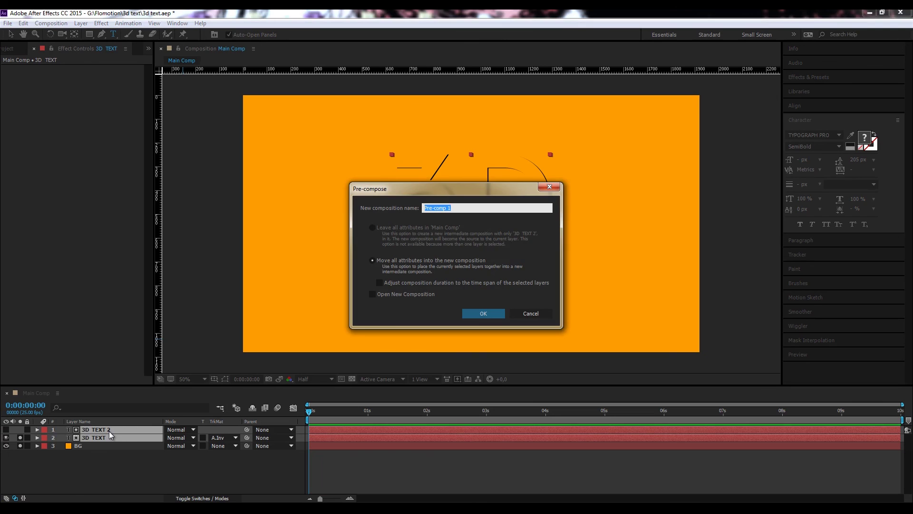
{"action": "left_click", "coordinate": [531, 313]}
{"action": "left_click", "coordinate": [81, 24]}
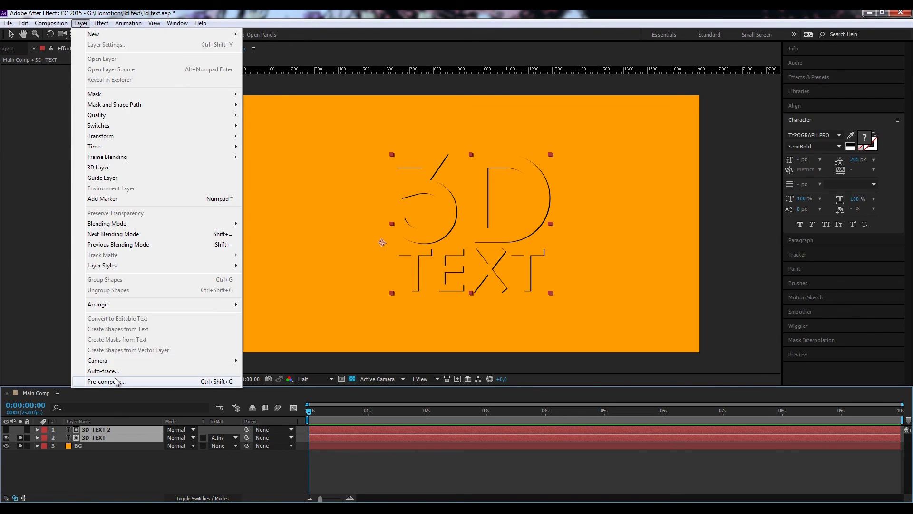
{"action": "left_click", "coordinate": [117, 381]}
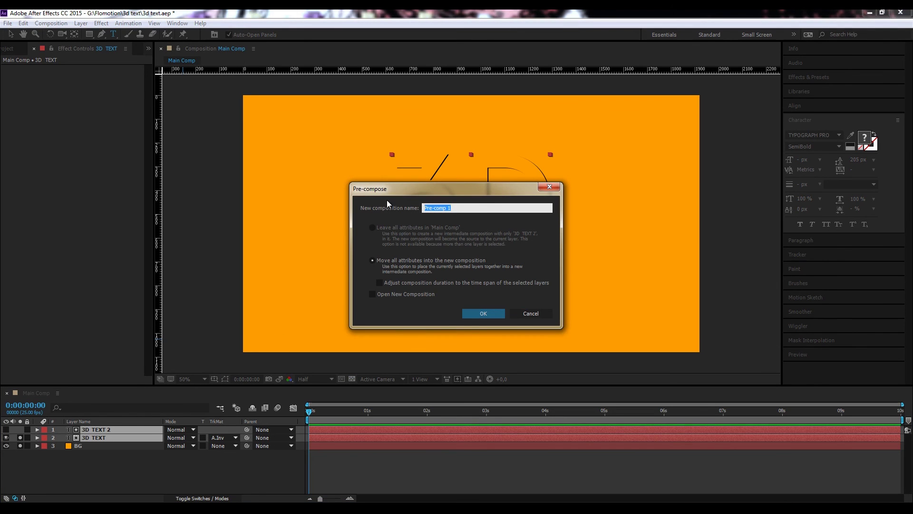
{"action": "type", "text": "shadow"}
{"action": "key", "text": "Return"}
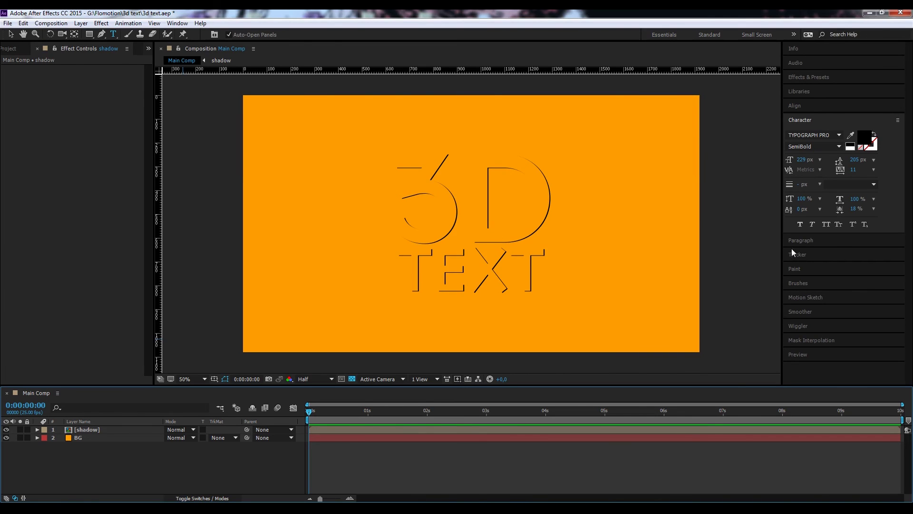
{"action": "left_click", "coordinate": [80, 431]}
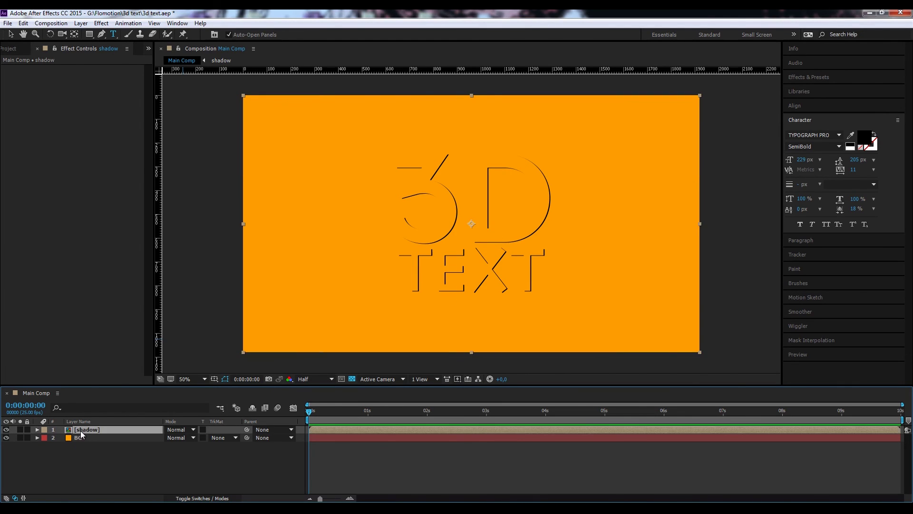
{"action": "left_click", "coordinate": [92, 457]}
Step: Apply CC Radial Blur from Effects & Presets to the shadow layer
{"action": "left_click", "coordinate": [92, 430]}
{"action": "left_click", "coordinate": [818, 76]}
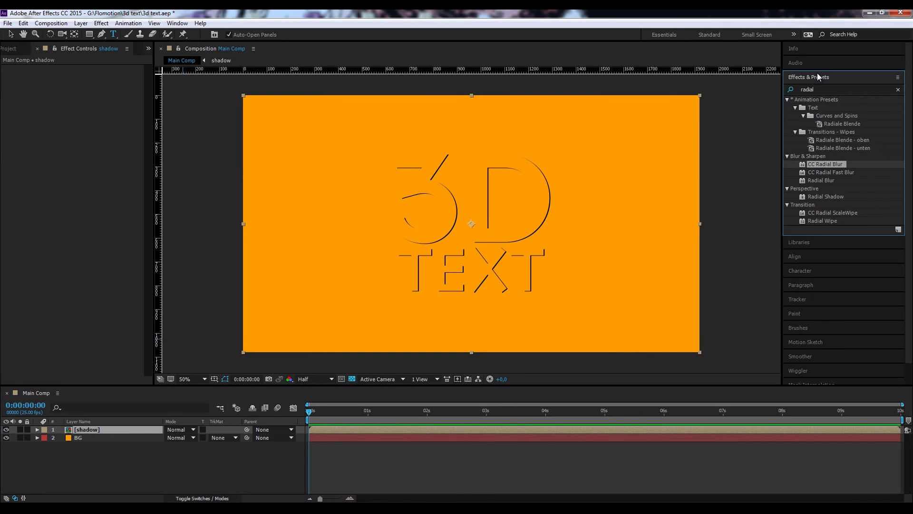
{"action": "left_click", "coordinate": [791, 90]}
{"action": "type", "text": "radial"}
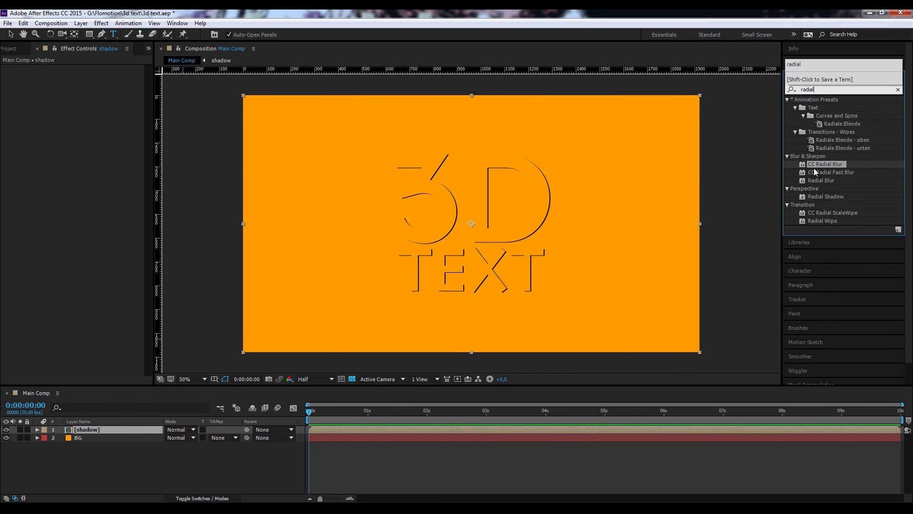
{"action": "left_click", "coordinate": [823, 164]}
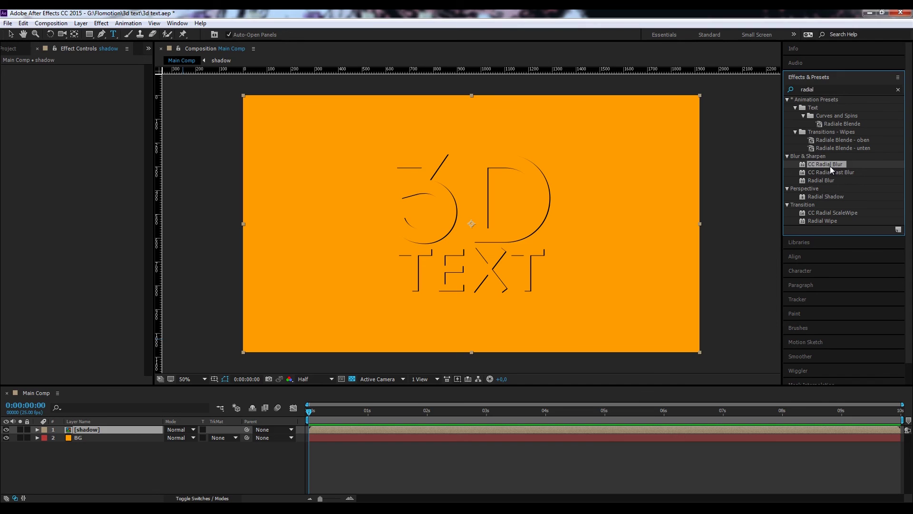
{"action": "left_click_drag", "start_coordinate": [829, 167], "coordinate": [81, 437]}
{"action": "key", "text": "v"}
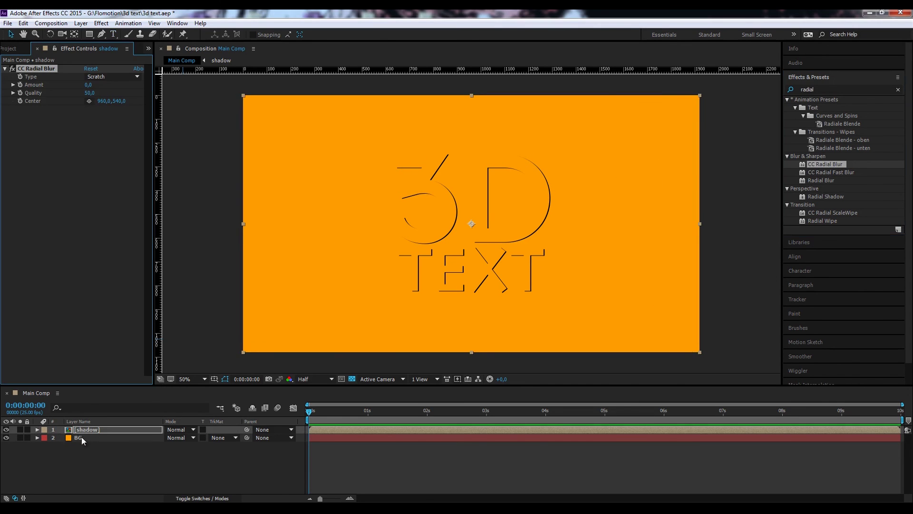
Step: Set the blur to Fading Zoom, Center 74,48 near top-left, Amount 2, Quality 100
{"action": "left_click", "coordinate": [111, 77]}
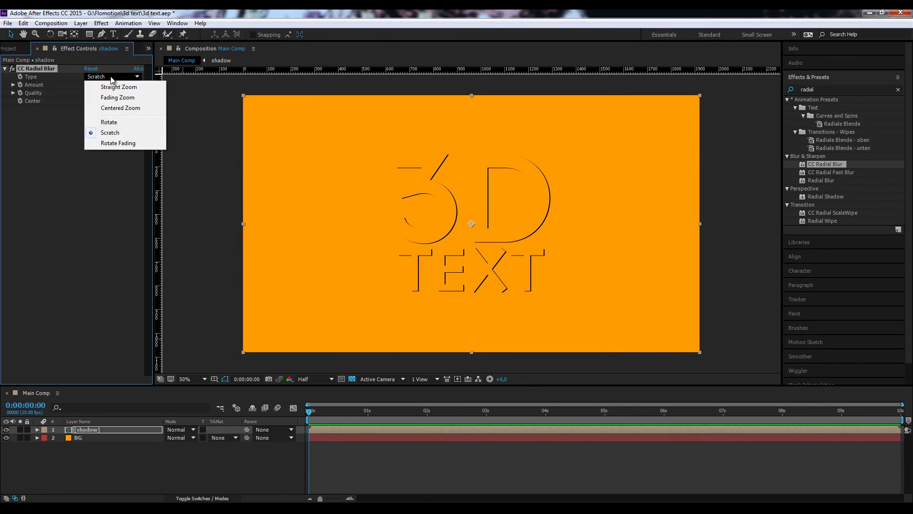
{"action": "left_click", "coordinate": [122, 97]}
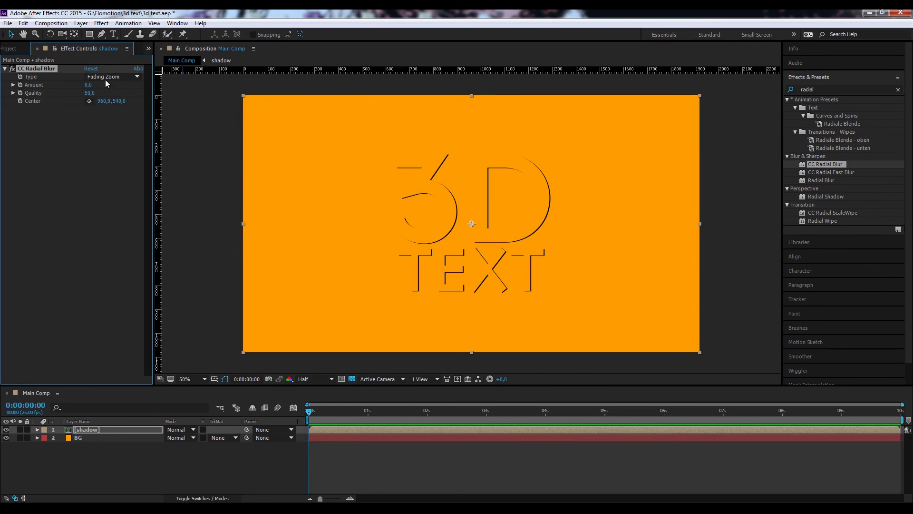
{"action": "left_click", "coordinate": [89, 101]}
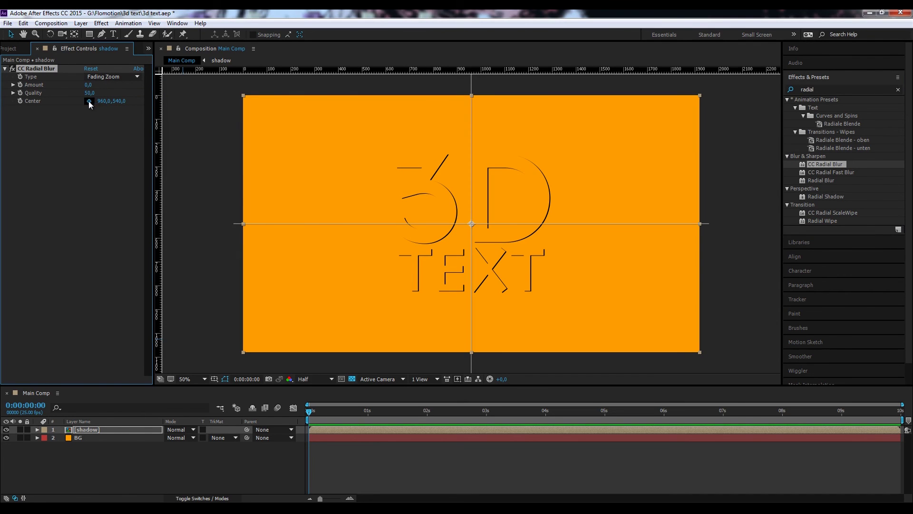
{"action": "left_click", "coordinate": [485, 258]}
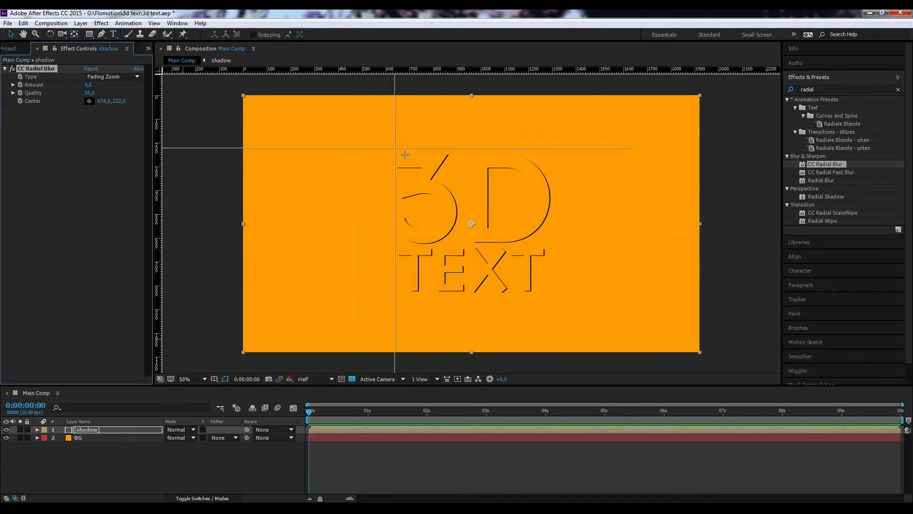
{"action": "left_click", "coordinate": [261, 106]}
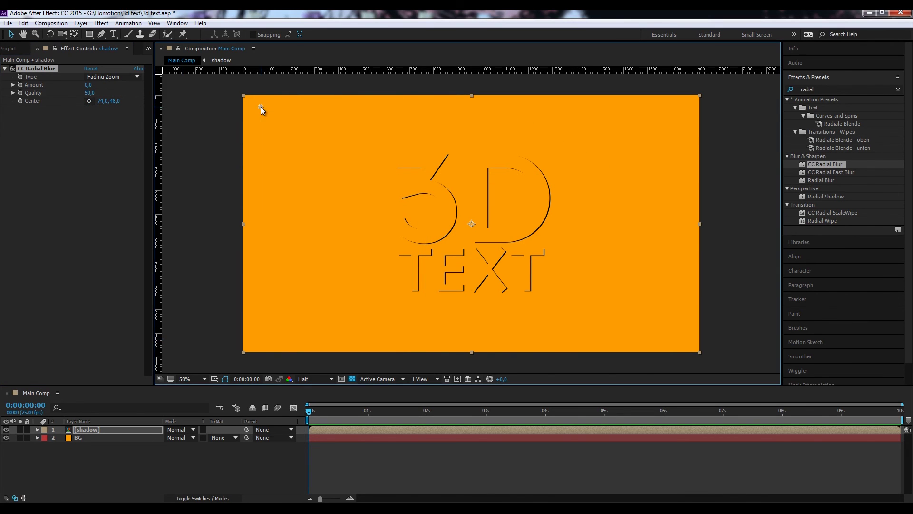
{"action": "left_click_drag", "start_coordinate": [89, 85], "coordinate": [573, 140]}
{"action": "left_click", "coordinate": [88, 84]}
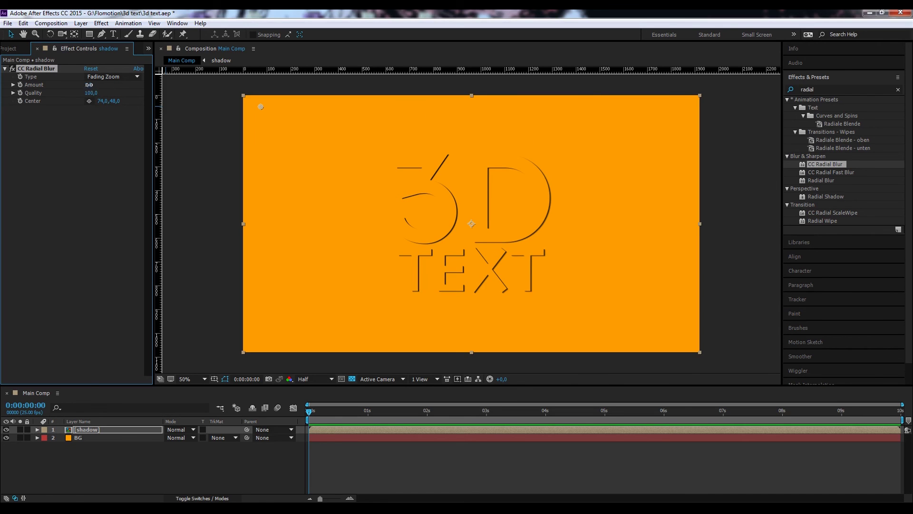
{"action": "type", "text": "2"}
{"action": "left_click", "coordinate": [96, 151]}
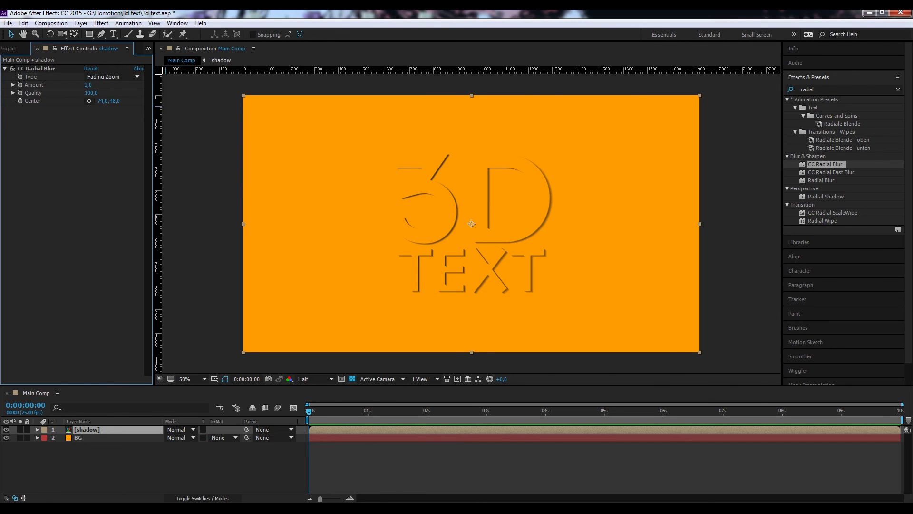
{"action": "left_click", "coordinate": [155, 468]}
{"action": "left_click", "coordinate": [101, 429]}
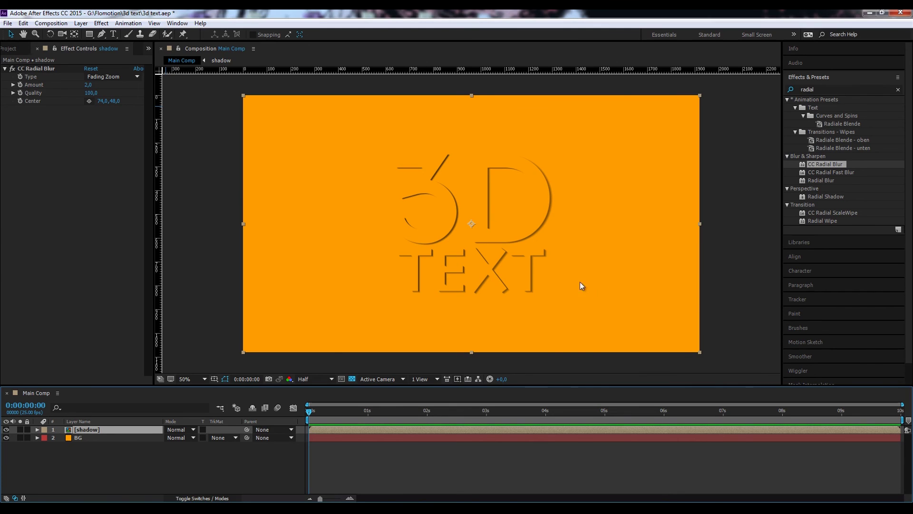
Step: Inspect the 3D TEXT layer inside the shadow precomp, then return to Main Comp
{"action": "left_click", "coordinate": [44, 489]}
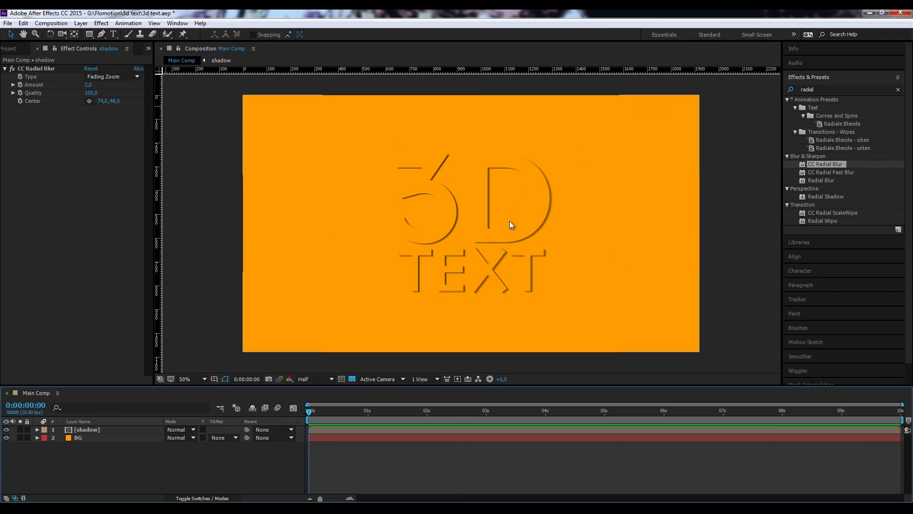
{"action": "double_click", "coordinate": [87, 429]}
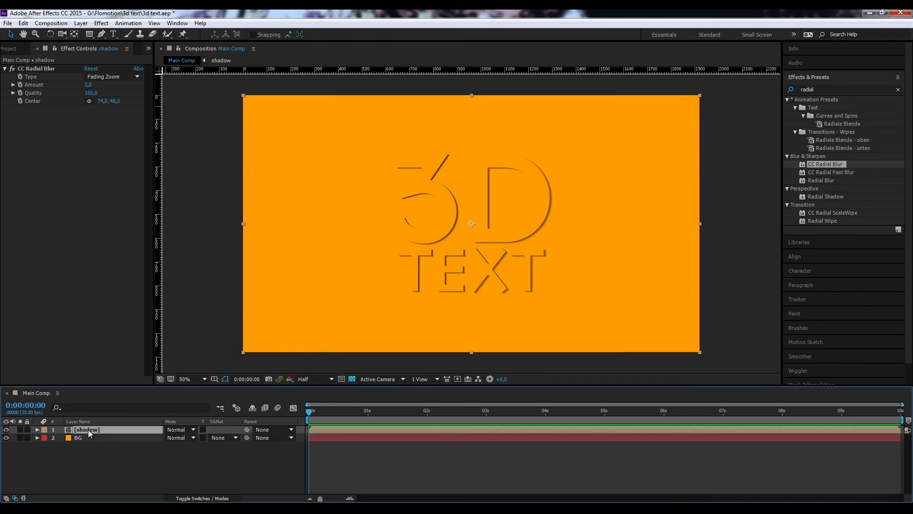
{"action": "left_click", "coordinate": [98, 437]}
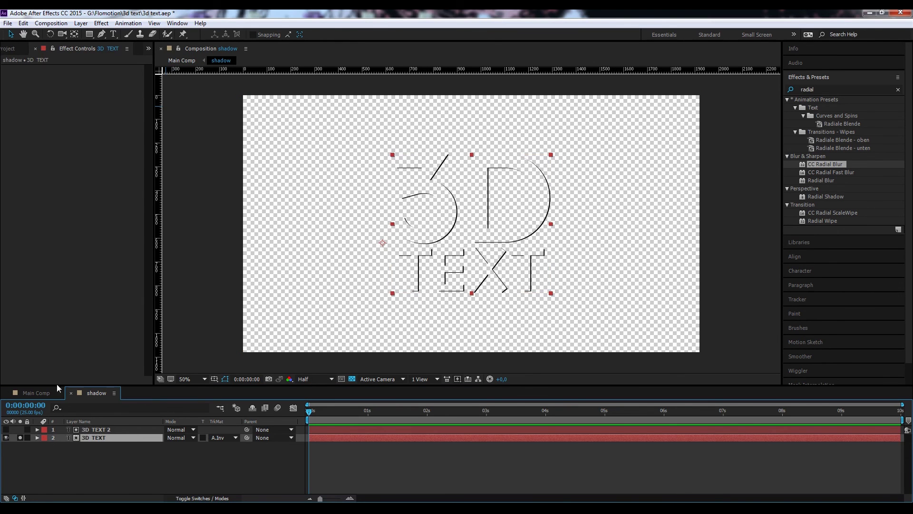
{"action": "left_click", "coordinate": [35, 392]}
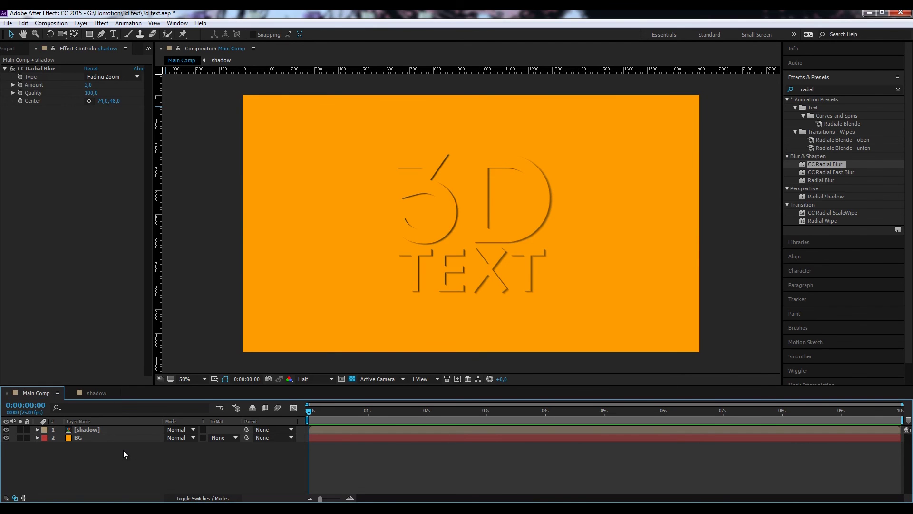
Step: Unsolo 3D TEXT, move it below the shadow layer and set its track matte to None
{"action": "left_click", "coordinate": [20, 430]}
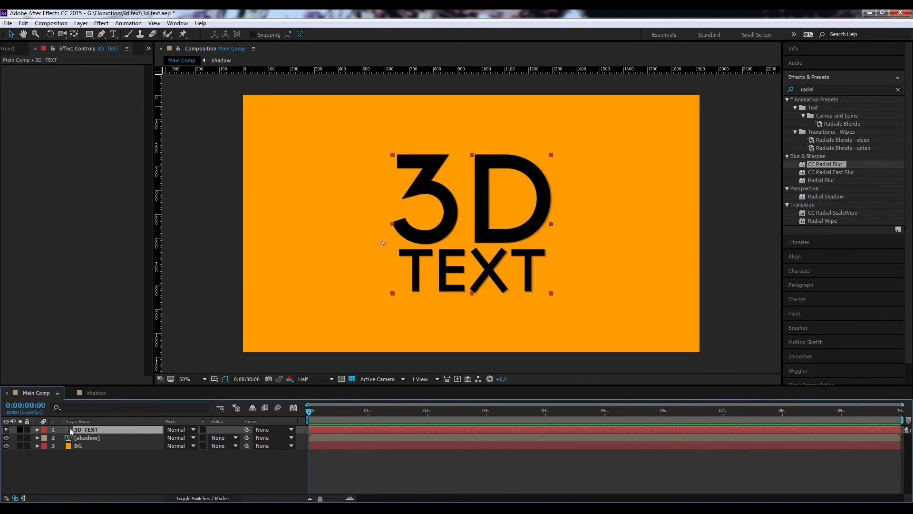
{"action": "left_click_drag", "start_coordinate": [86, 430], "coordinate": [85, 438]}
{"action": "left_click", "coordinate": [106, 467]}
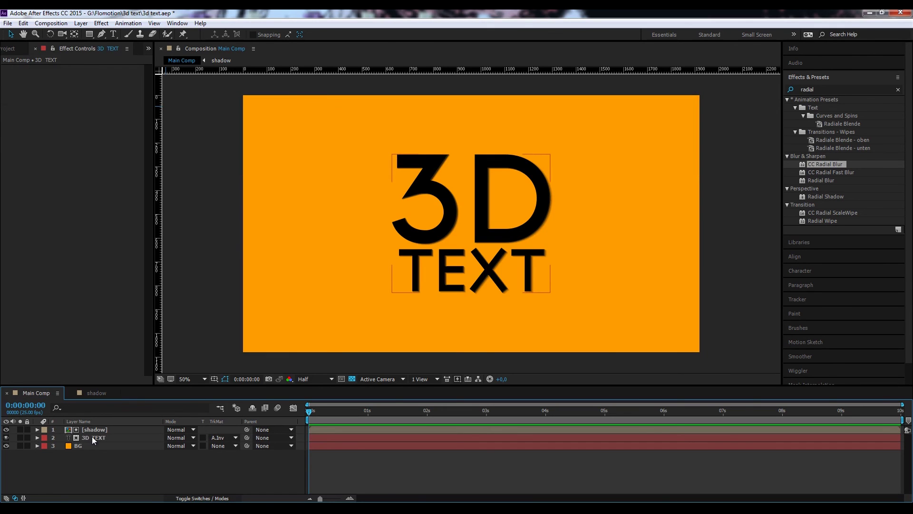
{"action": "left_click", "coordinate": [93, 437]}
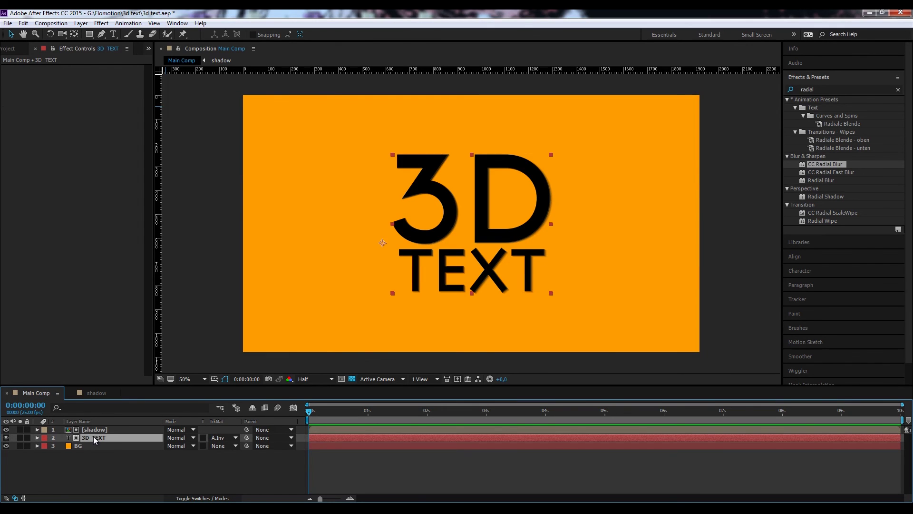
{"action": "left_click", "coordinate": [226, 437]}
{"action": "left_click", "coordinate": [252, 447]}
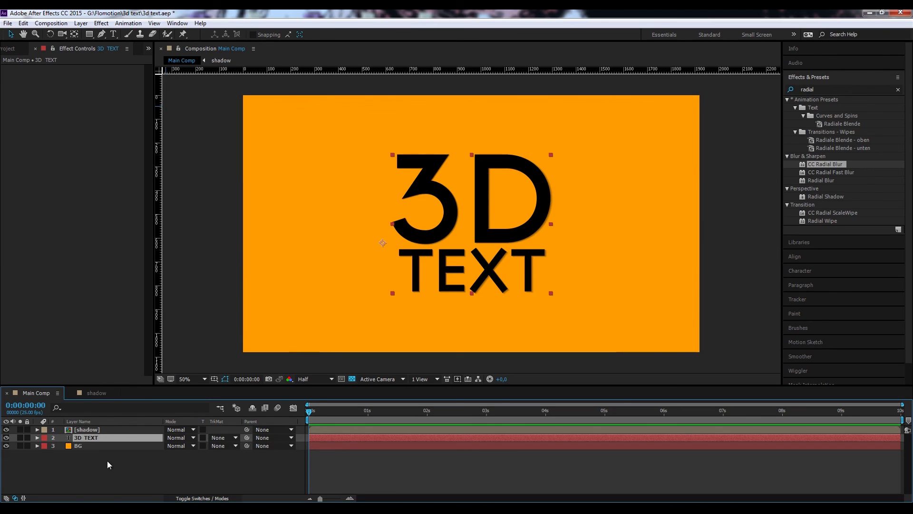
Step: Fill the 3D TEXT characters with the background's orange using the eyedropper
{"action": "left_click", "coordinate": [142, 437], "text": "ctrl"}
{"action": "left_click", "coordinate": [65, 438]}
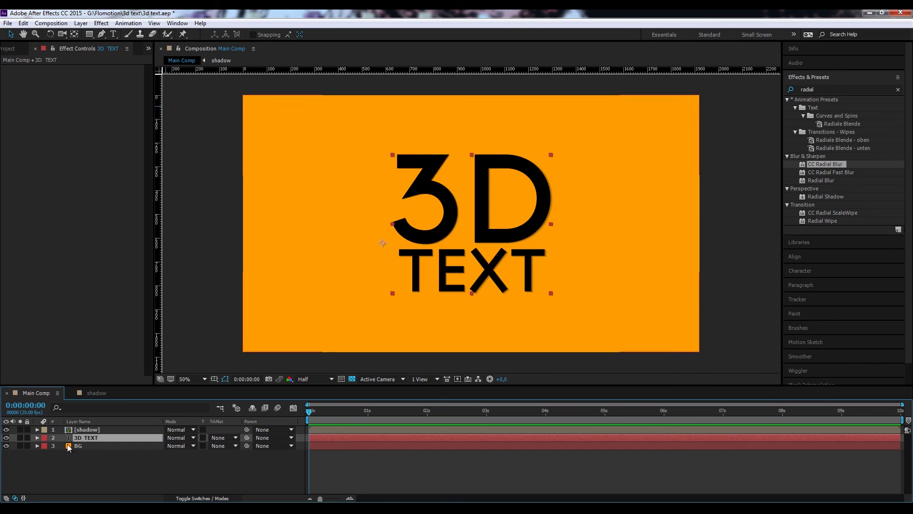
{"action": "double_click", "coordinate": [88, 439]}
{"action": "left_click", "coordinate": [850, 135]}
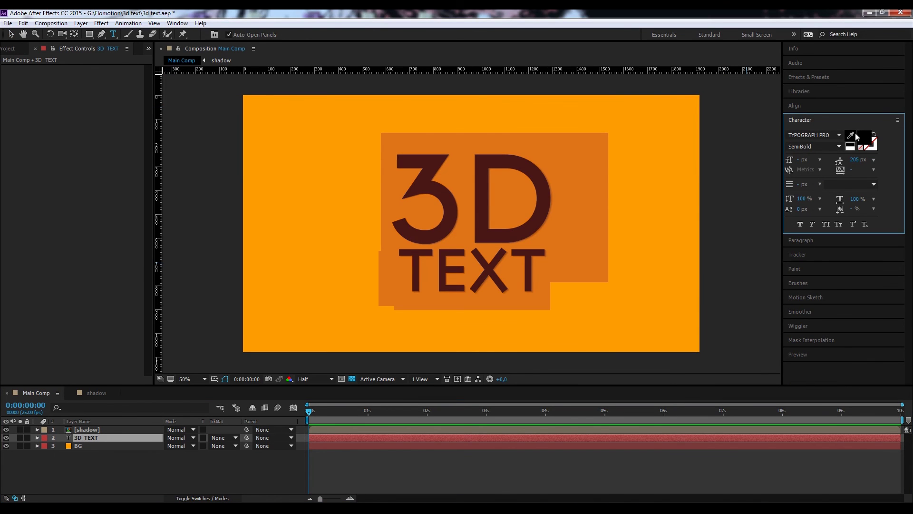
{"action": "left_click", "coordinate": [693, 189]}
{"action": "left_click", "coordinate": [145, 438], "text": "ctrl"}
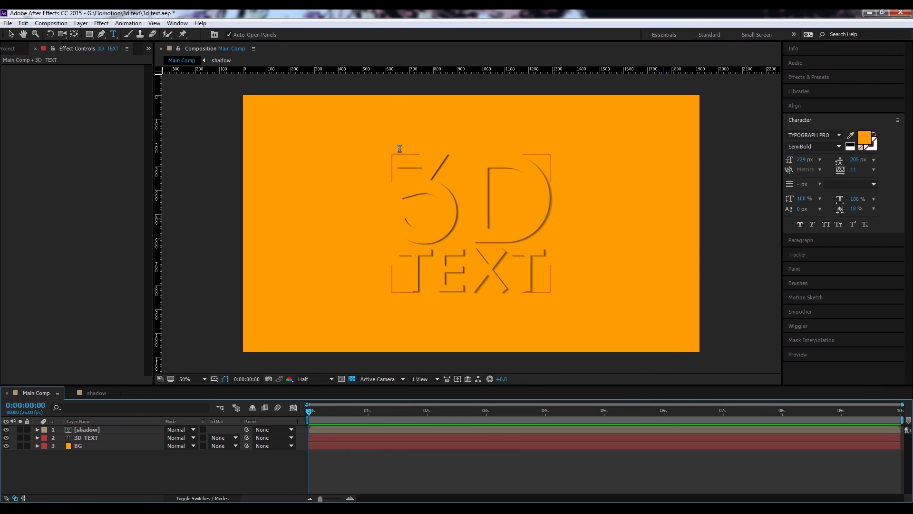
Step: Pre-compose the 3D TEXT layer into a precomp named Base Text and solo it
{"action": "left_click", "coordinate": [100, 446]}
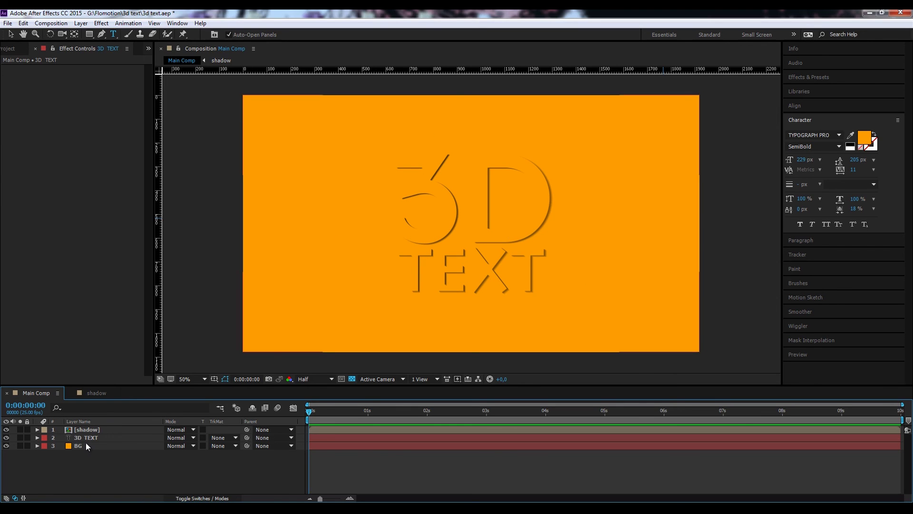
{"action": "left_click", "coordinate": [91, 437]}
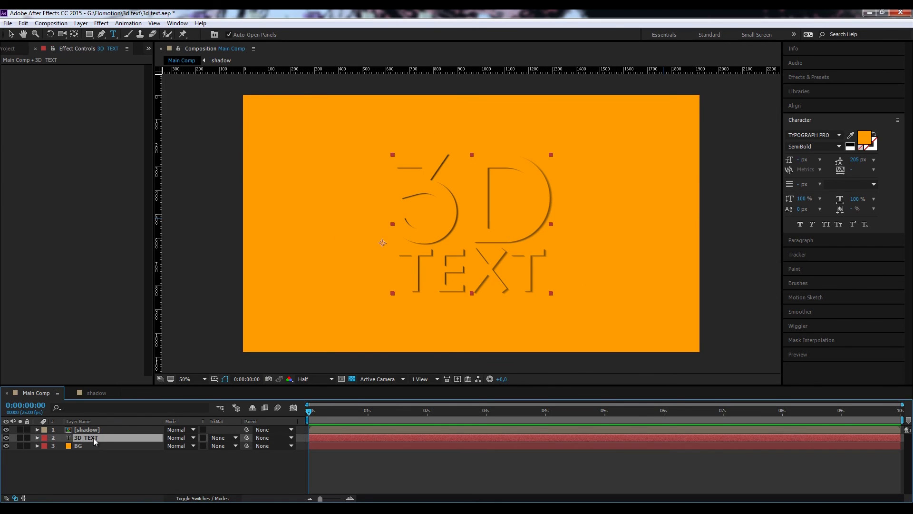
{"action": "key", "text": "ctrl+shift+c"}
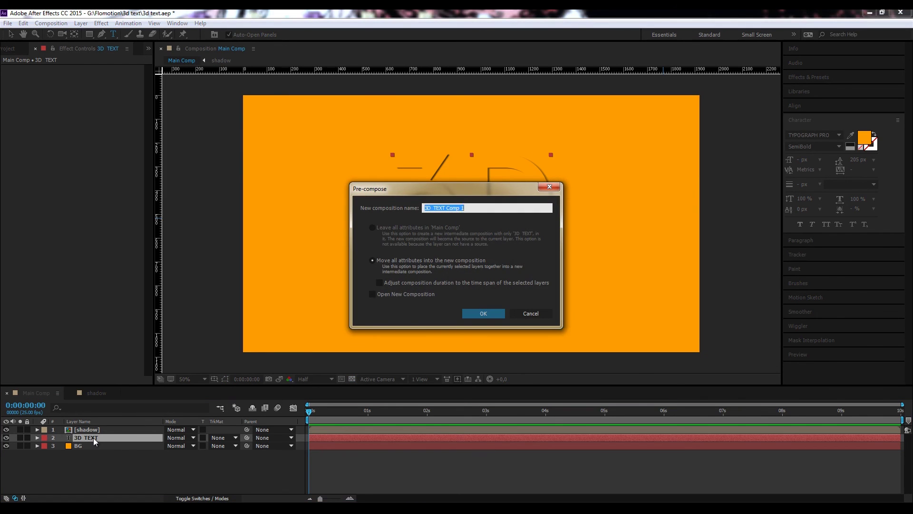
{"action": "type", "text": "Base Tew"}
{"action": "left_click", "coordinate": [496, 314]}
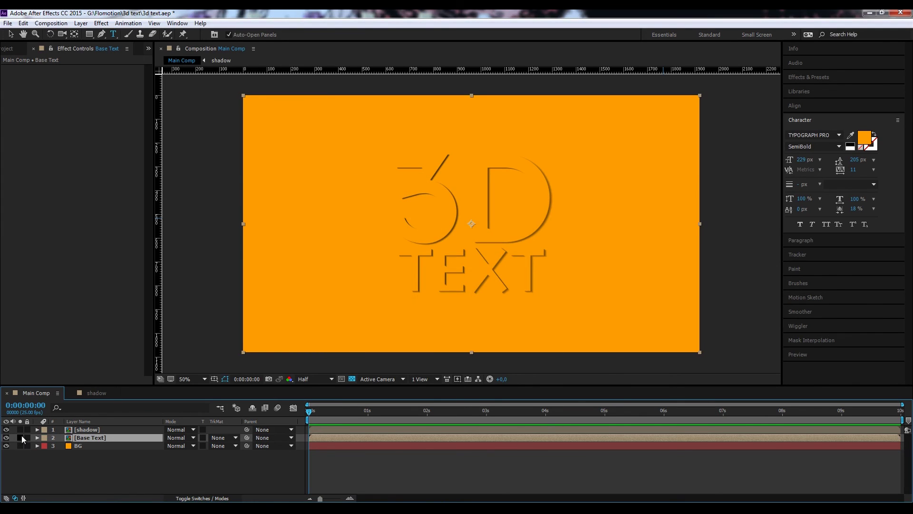
{"action": "left_click", "coordinate": [20, 438]}
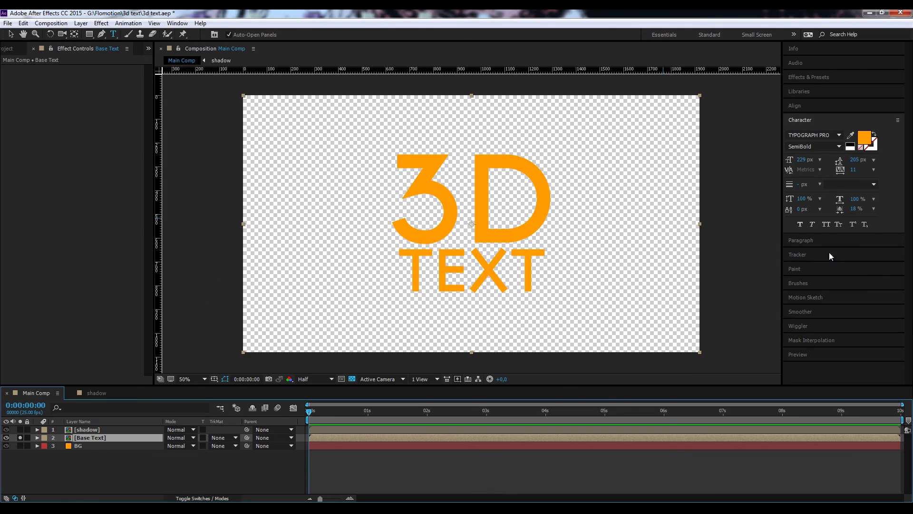
Step: Apply Gradient Ramp to Base Text, sampling orange for both start and end colours
{"action": "left_click", "coordinate": [814, 76]}
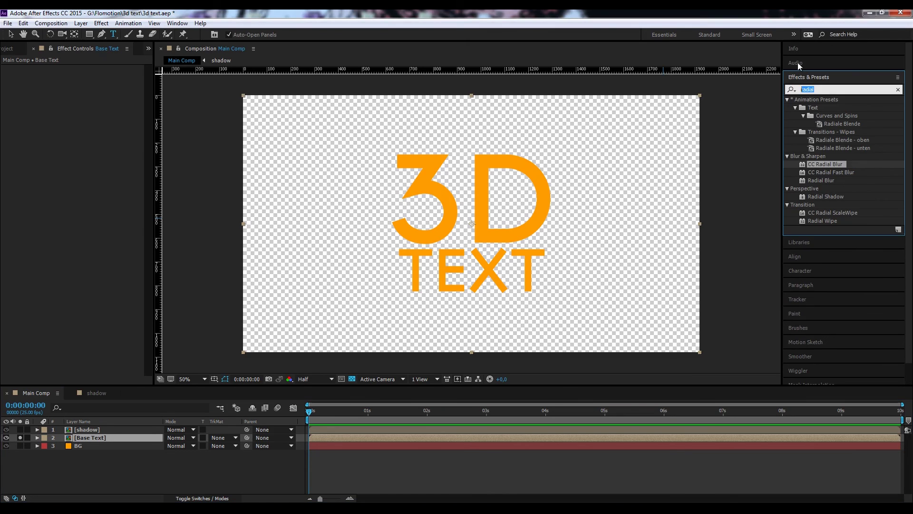
{"action": "type", "text": "ramp"}
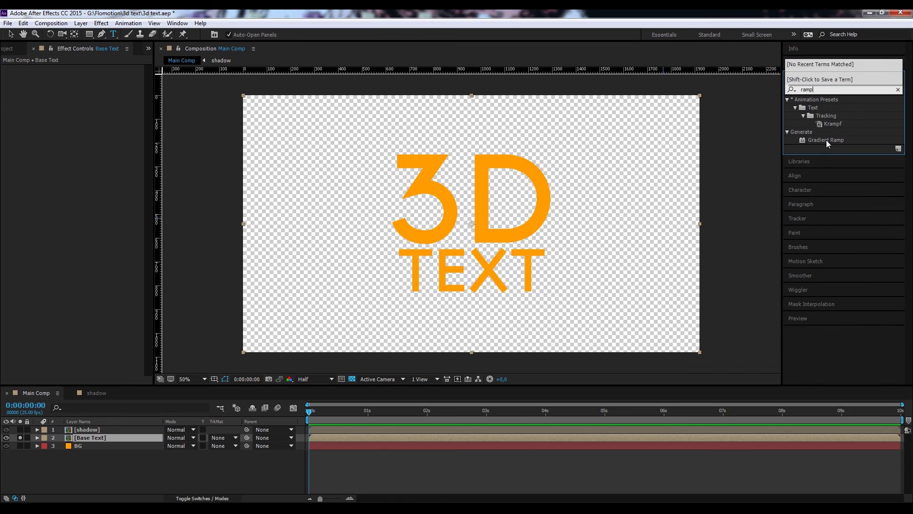
{"action": "left_click_drag", "start_coordinate": [827, 141], "coordinate": [129, 437]}
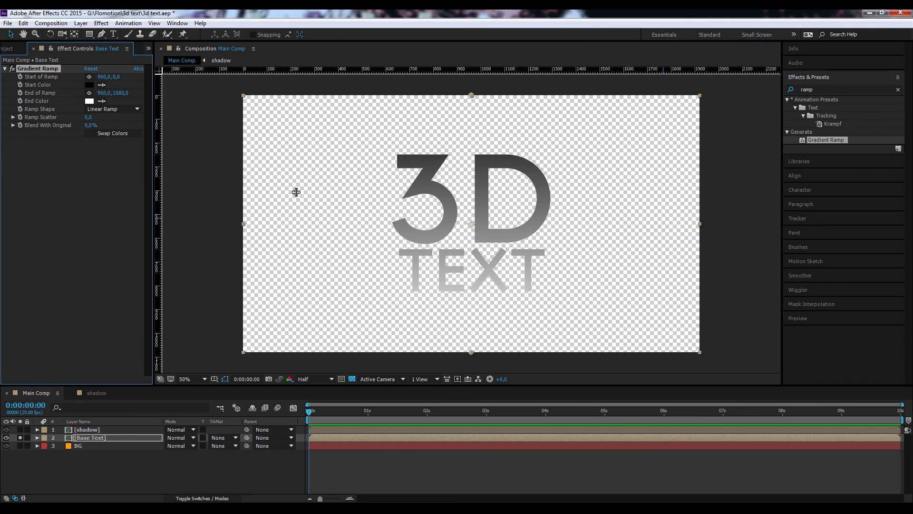
{"action": "left_click", "coordinate": [102, 84]}
{"action": "left_click", "coordinate": [69, 446]}
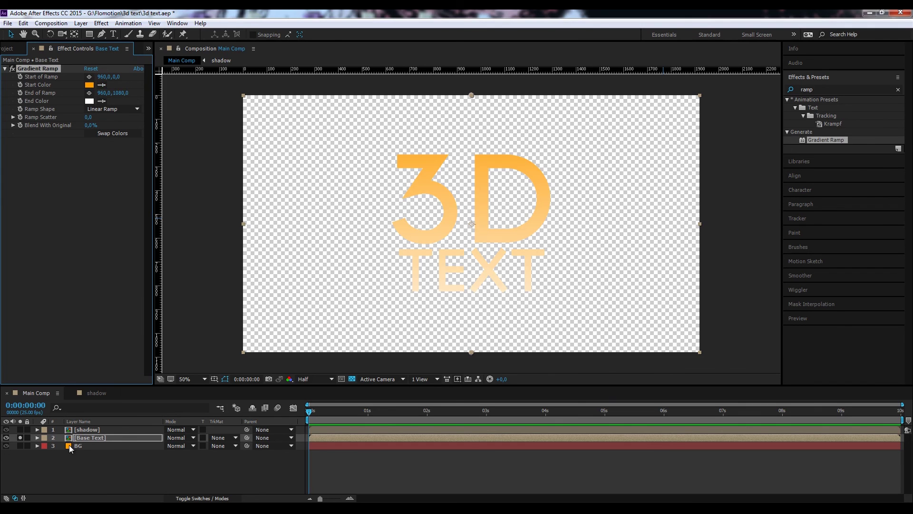
{"action": "left_click", "coordinate": [101, 101]}
{"action": "left_click", "coordinate": [91, 83]}
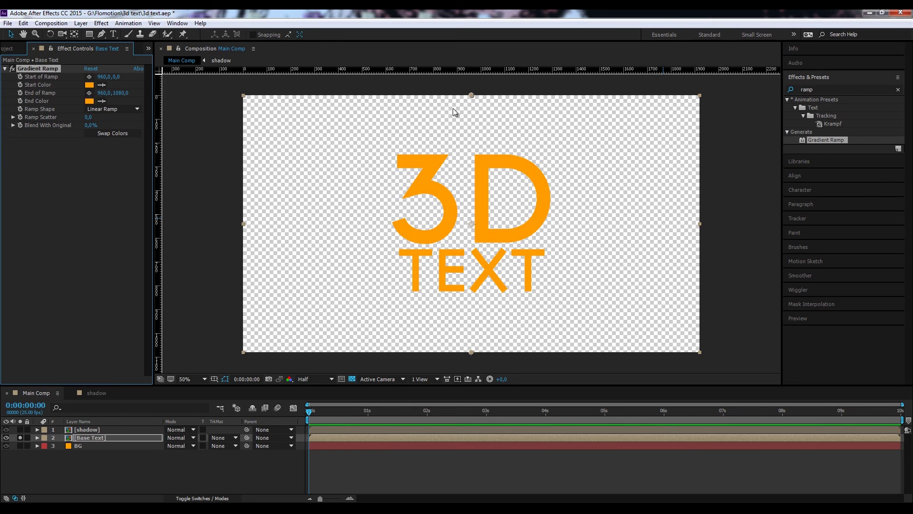
Step: Position the gradient from 310,172 to 1190,600 and open the start colour picker
{"action": "left_click_drag", "start_coordinate": [472, 96], "coordinate": [390, 152]}
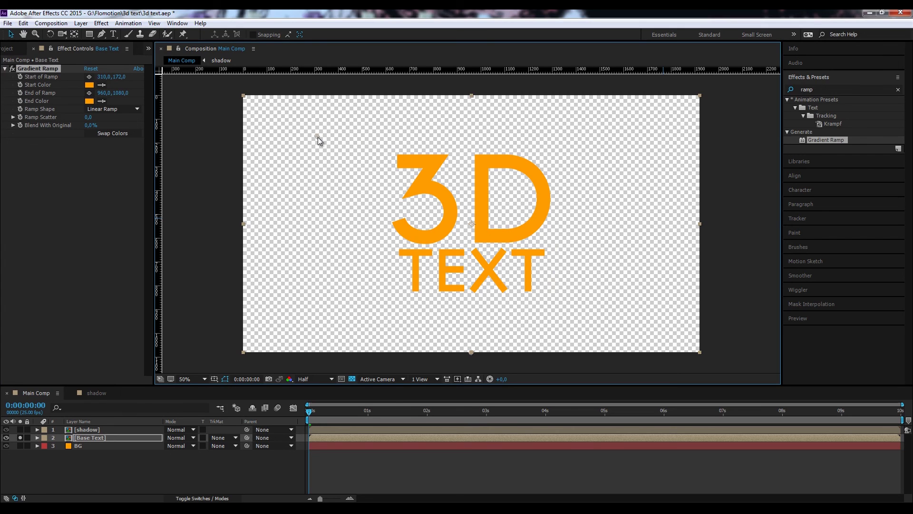
{"action": "left_click_drag", "start_coordinate": [471, 353], "coordinate": [523, 249]}
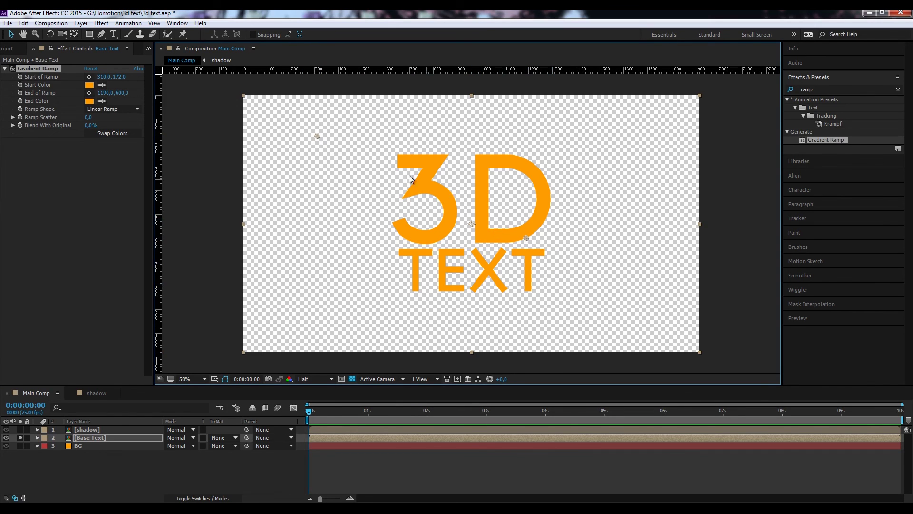
{"action": "left_click", "coordinate": [89, 85]}
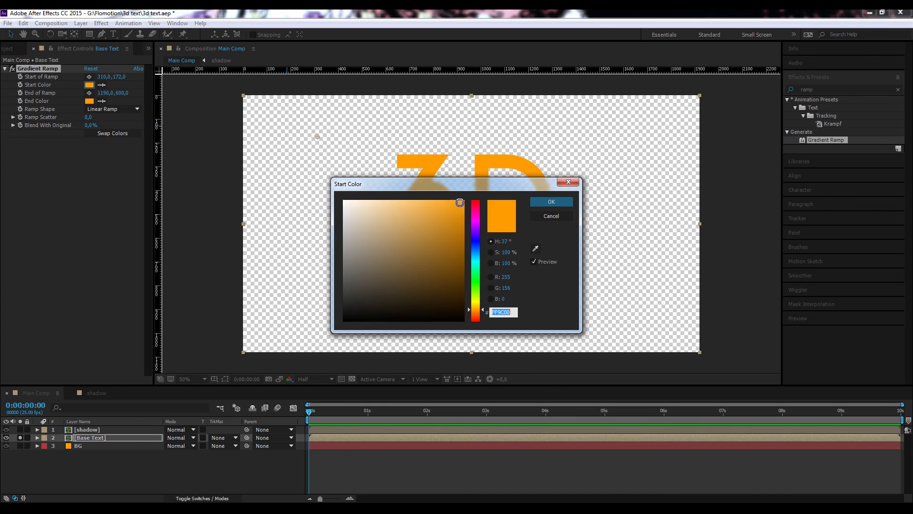
Step: Lighten the gradient start colour to a yellow-orange FFC444
{"action": "left_click_drag", "start_coordinate": [458, 202], "coordinate": [432, 199]}
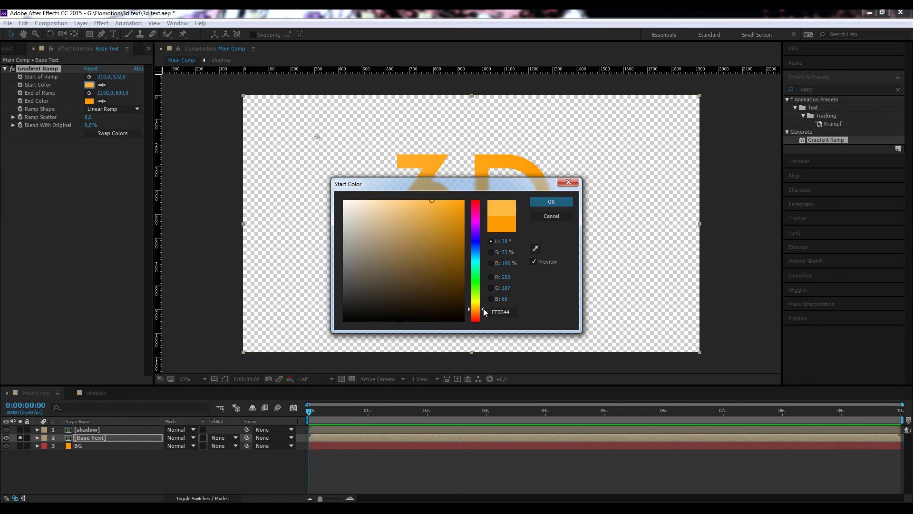
{"action": "left_click_drag", "start_coordinate": [483, 309], "coordinate": [483, 307]}
{"action": "left_click", "coordinate": [547, 203]}
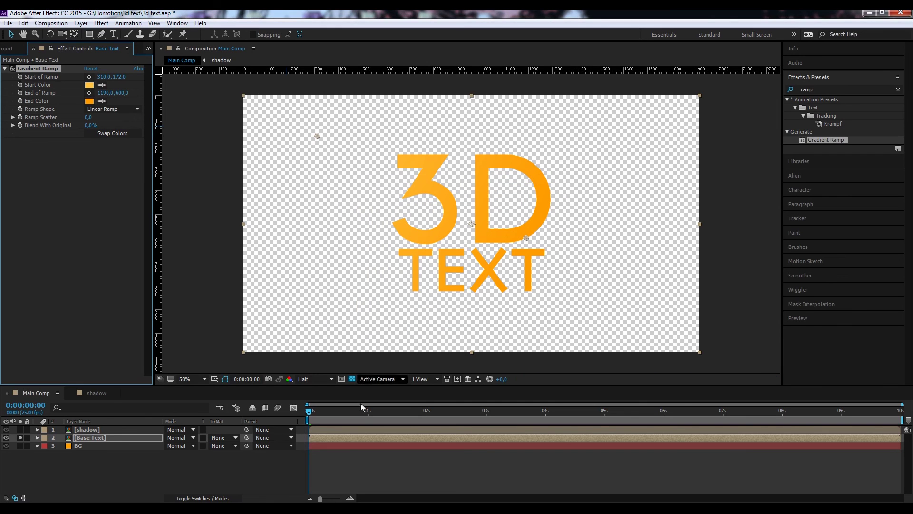
Step: Switch the Gradient Ramp effect off and on to compare the shading
{"action": "left_click", "coordinate": [12, 69]}
{"action": "left_click", "coordinate": [12, 69]}
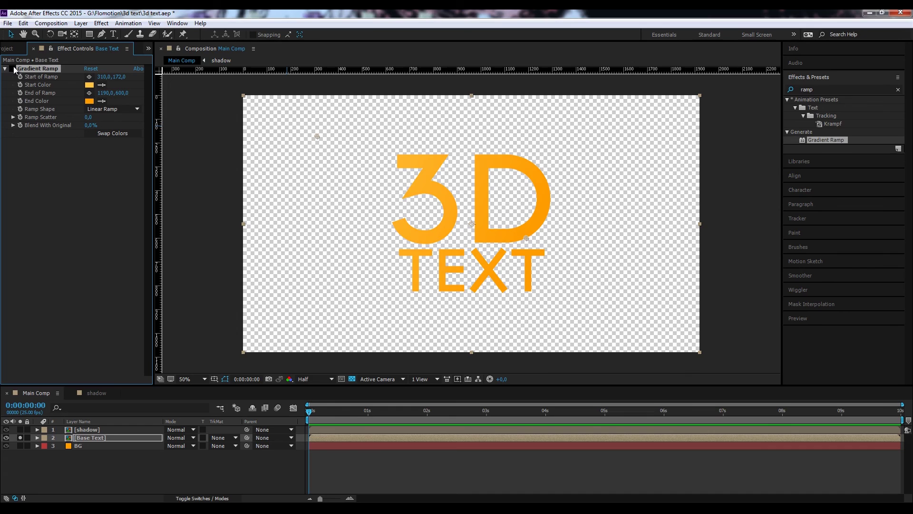
{"action": "left_click", "coordinate": [11, 69]}
{"action": "left_click", "coordinate": [12, 69]}
{"action": "left_click", "coordinate": [12, 69]}
Step: Solo the BG and shadow layers alongside Base Text to preview the embossed look
{"action": "left_click", "coordinate": [20, 446]}
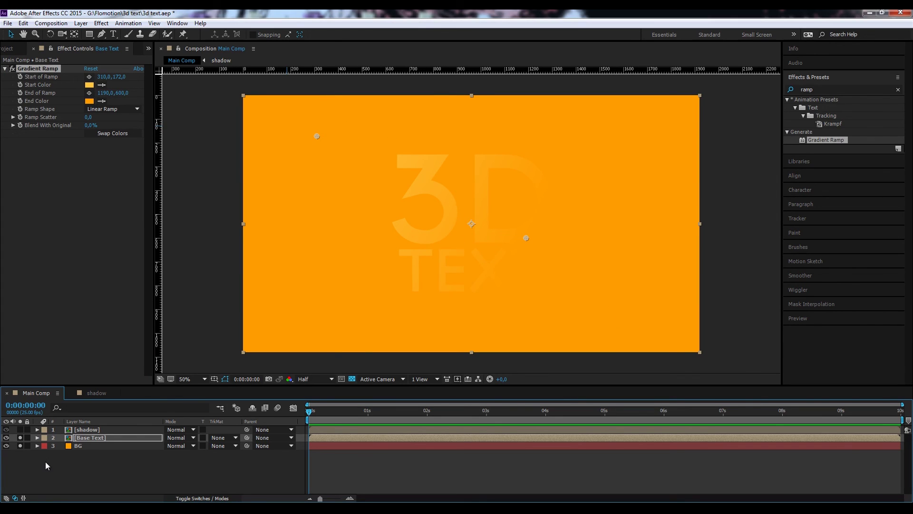
{"action": "left_click", "coordinate": [20, 430]}
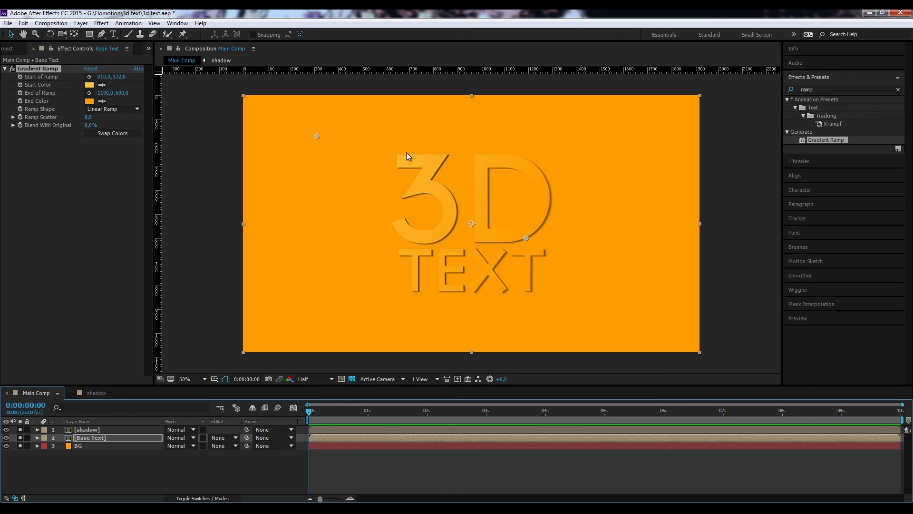
Step: Duplicate the Base Text layer and rename the copy Highlights
{"action": "left_click", "coordinate": [113, 460]}
{"action": "key", "text": "ctrl+d"}
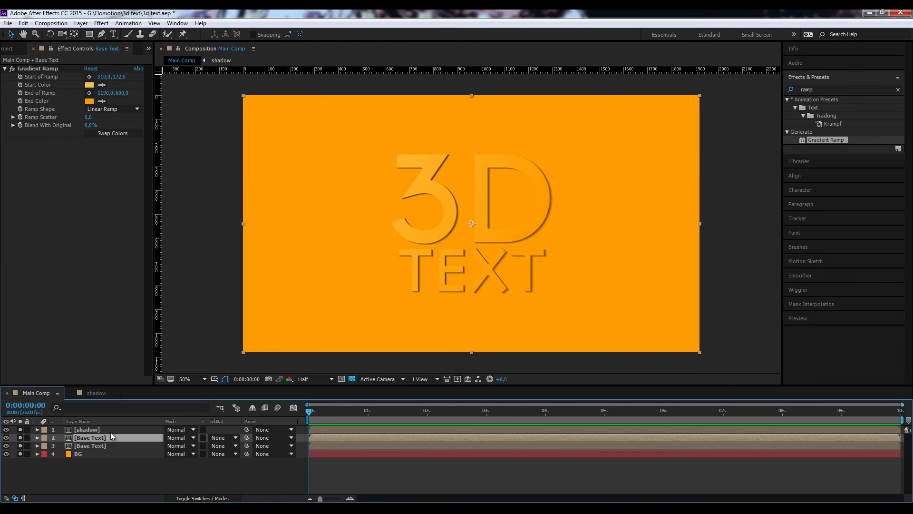
{"action": "key", "text": "Return"}
{"action": "type", "text": "Highlights"}
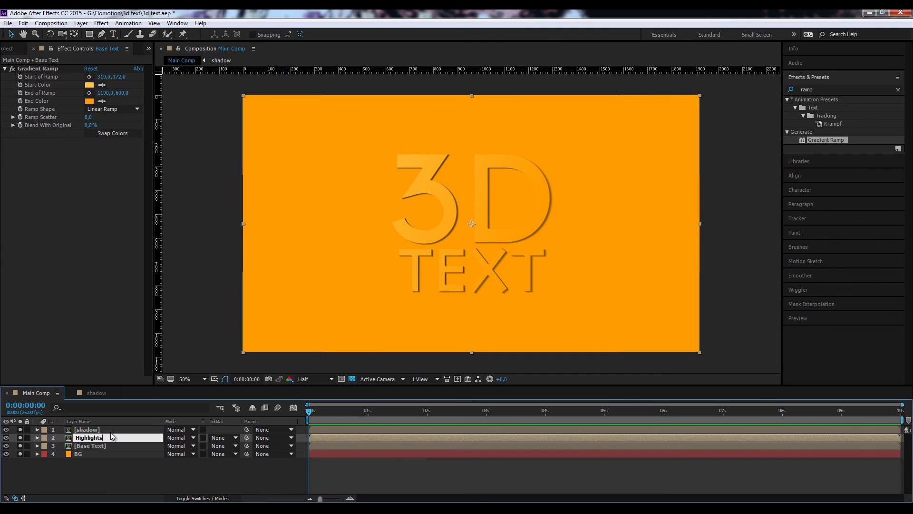
{"action": "key", "text": "Return"}
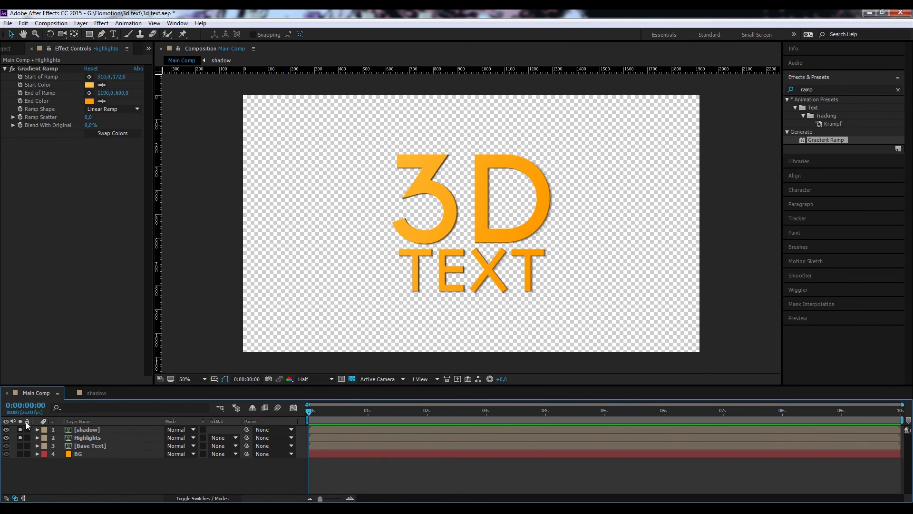
Step: Unsolo the shadow layer and delete the Gradient Ramp from Highlights
{"action": "left_click", "coordinate": [21, 430]}
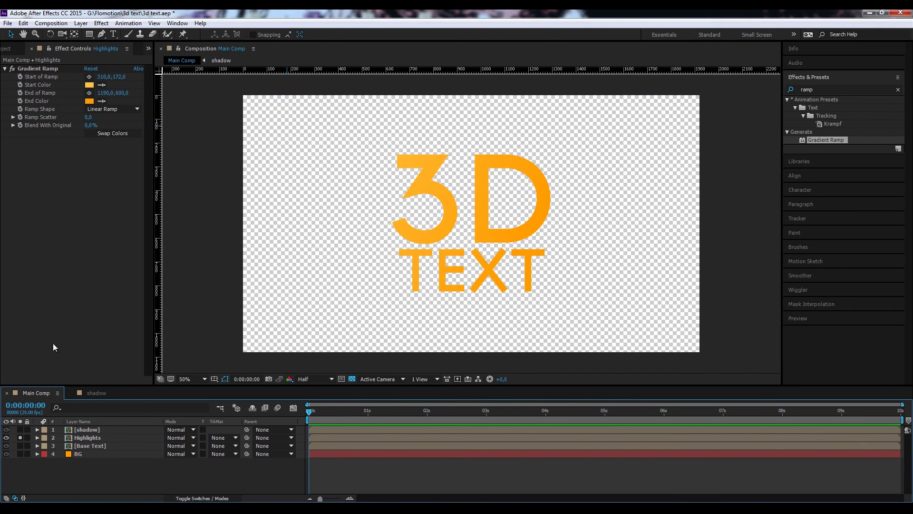
{"action": "left_click", "coordinate": [27, 67]}
{"action": "key", "text": "Delete"}
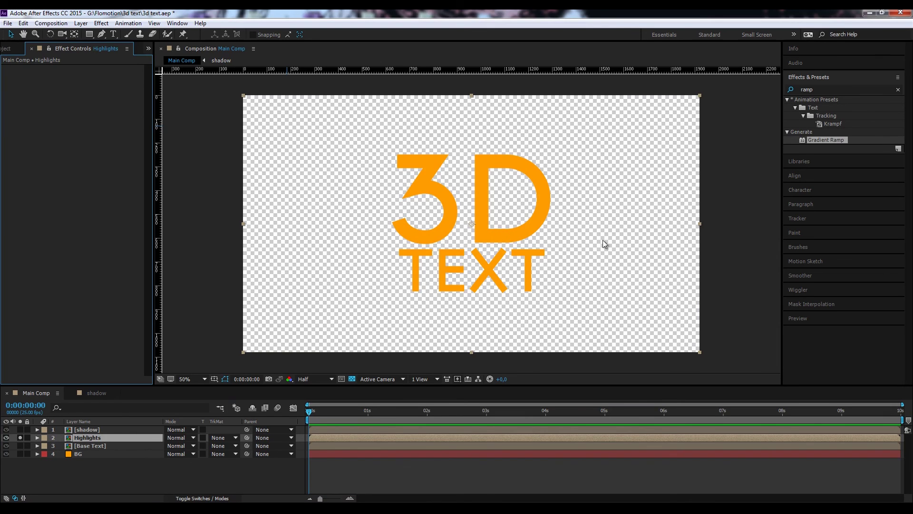
Step: Apply Levels to Highlights and lower Input White to 209
{"action": "left_click", "coordinate": [820, 90]}
{"action": "type", "text": "levels"}
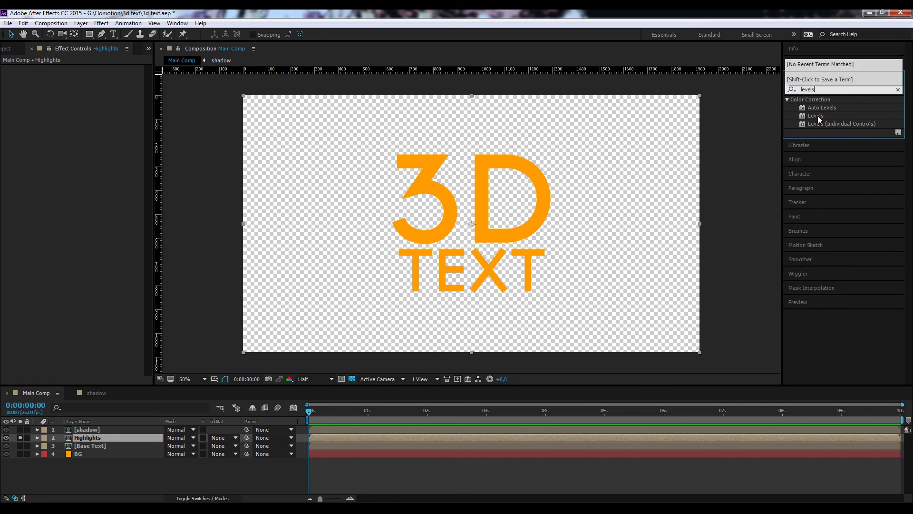
{"action": "left_click_drag", "start_coordinate": [817, 117], "coordinate": [524, 179]}
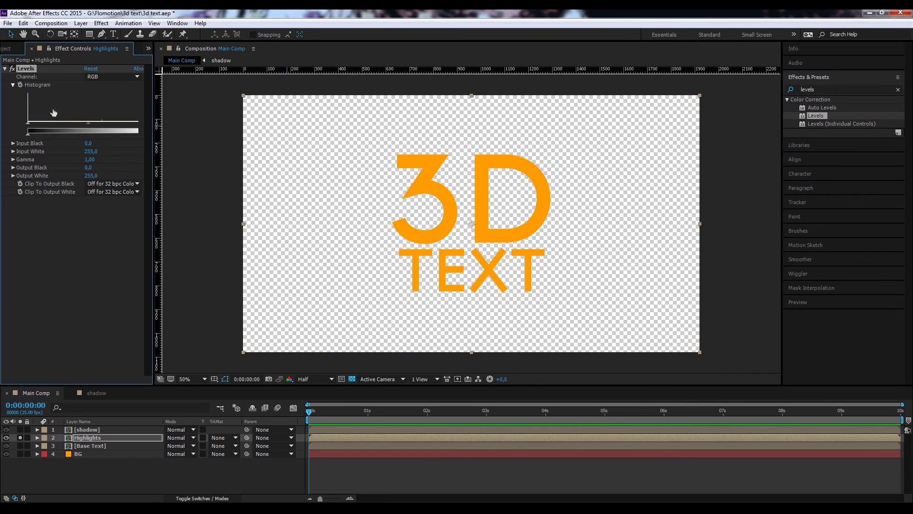
{"action": "left_click_drag", "start_coordinate": [154, 127], "coordinate": [185, 126]}
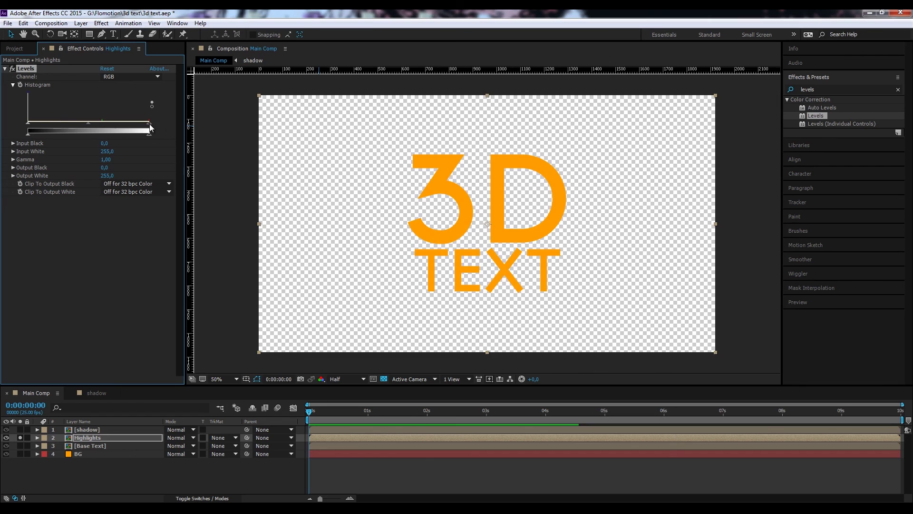
{"action": "left_click_drag", "start_coordinate": [150, 124], "coordinate": [126, 124]}
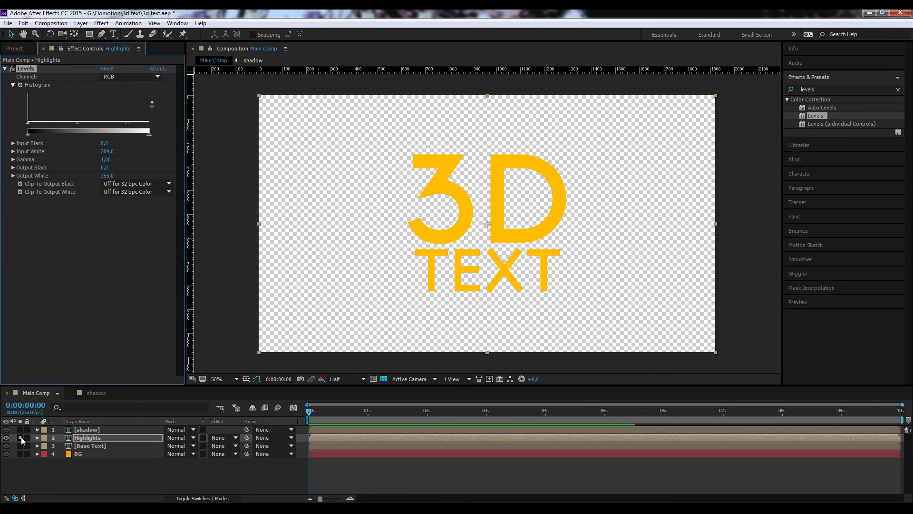
Step: Unsolo all layers and move Highlights beneath Base Text
{"action": "left_click", "coordinate": [6, 438], "text": "alt"}
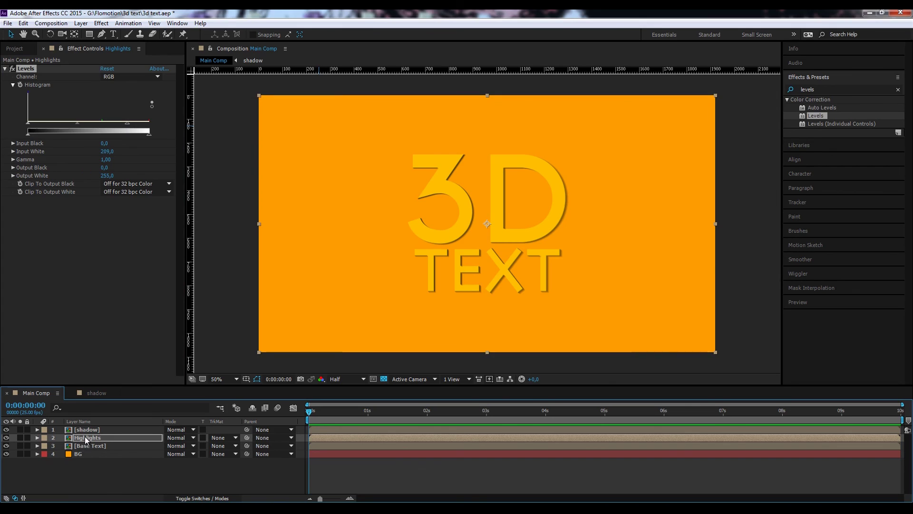
{"action": "left_click_drag", "start_coordinate": [85, 436], "coordinate": [87, 447]}
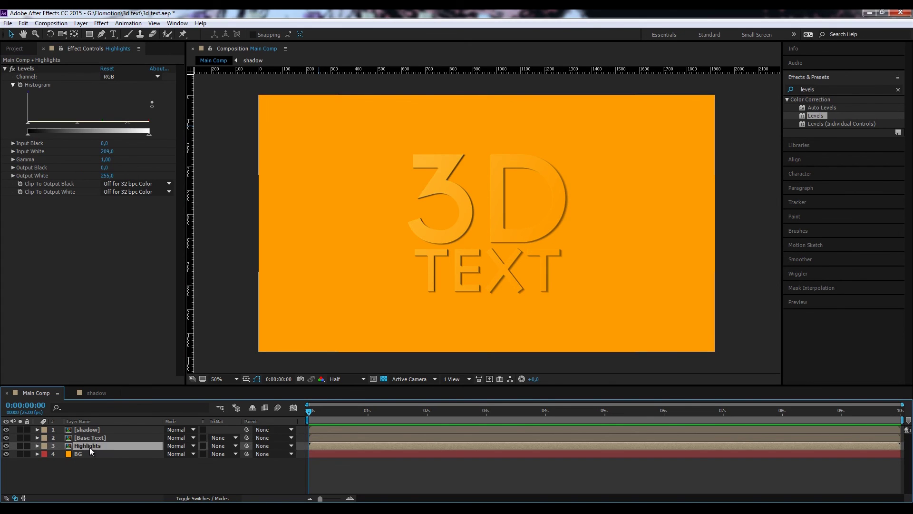
{"action": "left_click", "coordinate": [198, 464]}
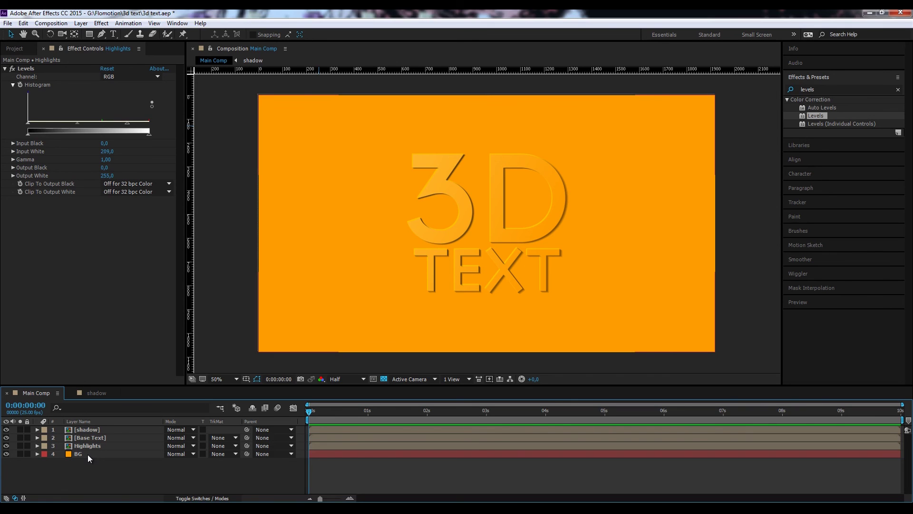
Step: Draw a closed four-point Pen mask on the shadow layer around the text
{"action": "left_click", "coordinate": [91, 430]}
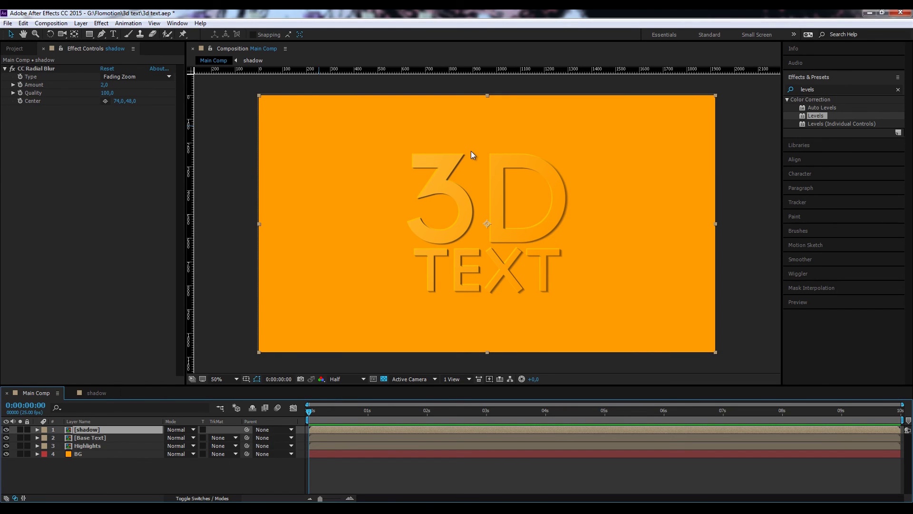
{"action": "key", "text": "F2"}
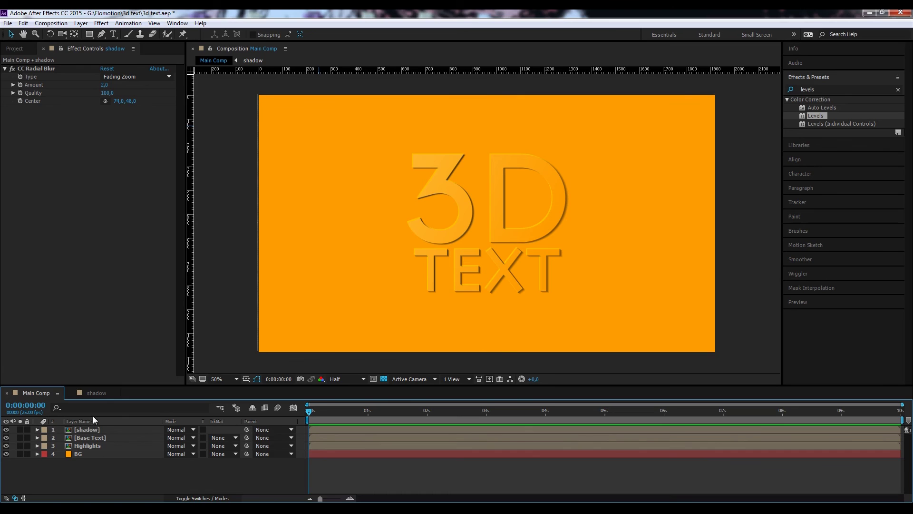
{"action": "left_click", "coordinate": [90, 430]}
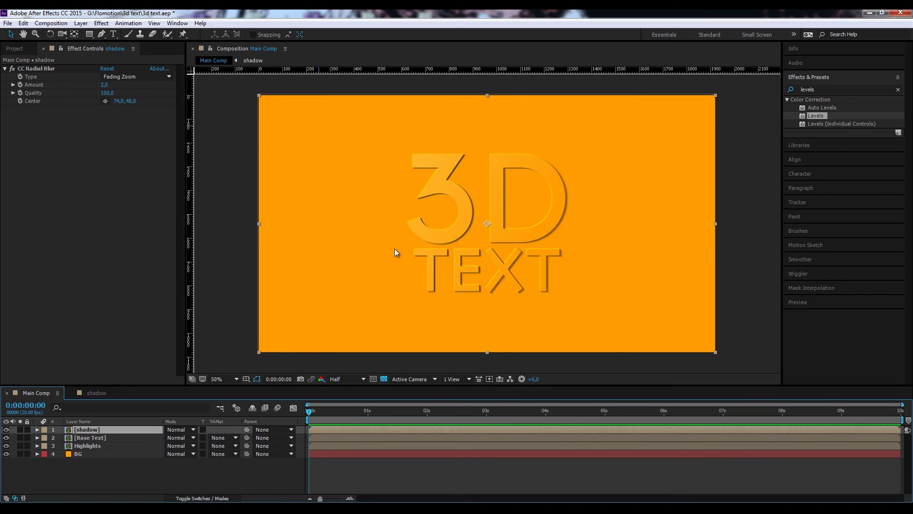
{"action": "key", "text": "g"}
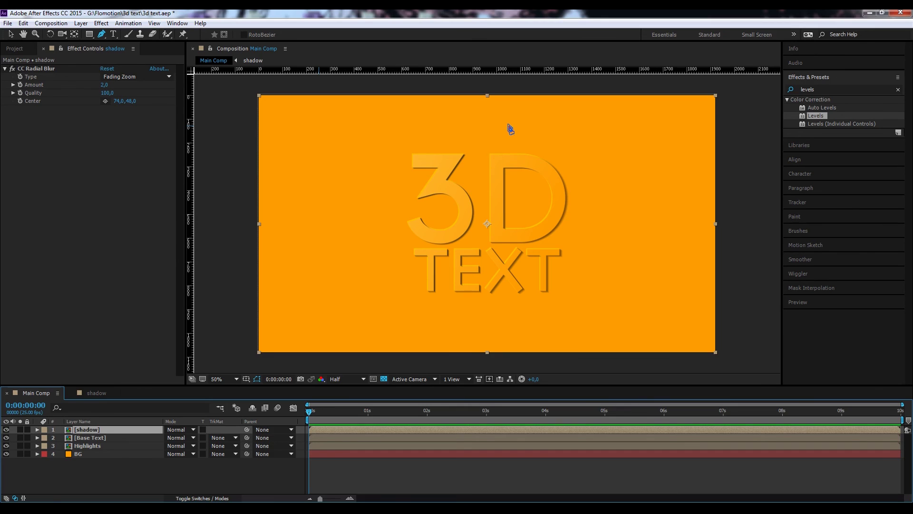
{"action": "left_click", "coordinate": [511, 101]}
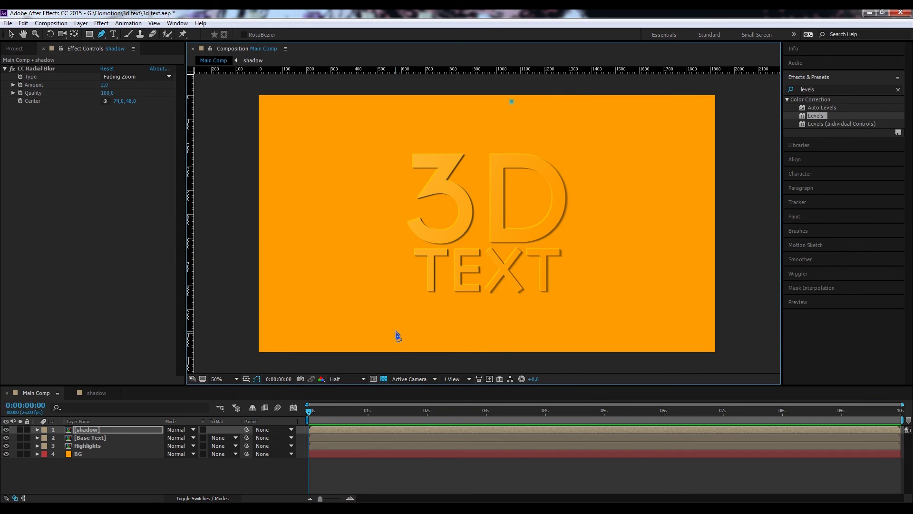
{"action": "left_click", "coordinate": [379, 343]}
{"action": "left_click", "coordinate": [674, 342]}
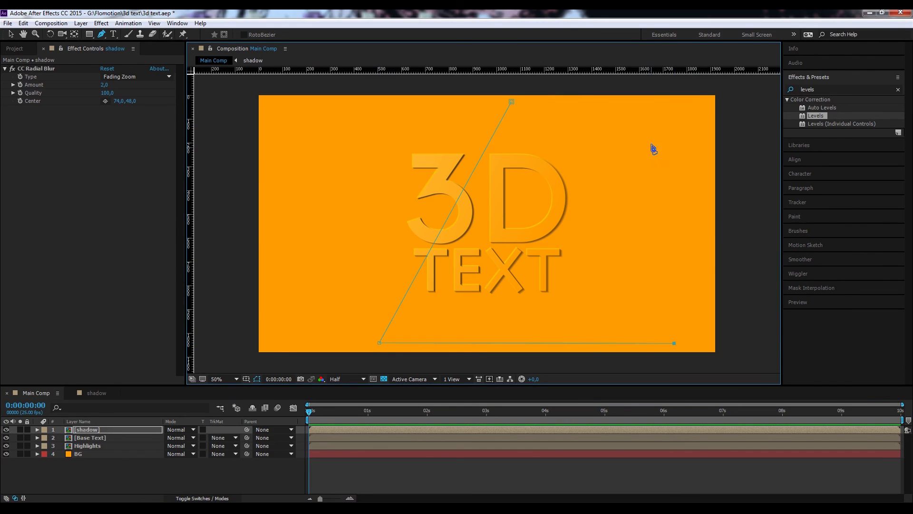
{"action": "left_click", "coordinate": [651, 105]}
{"action": "left_click", "coordinate": [511, 102]}
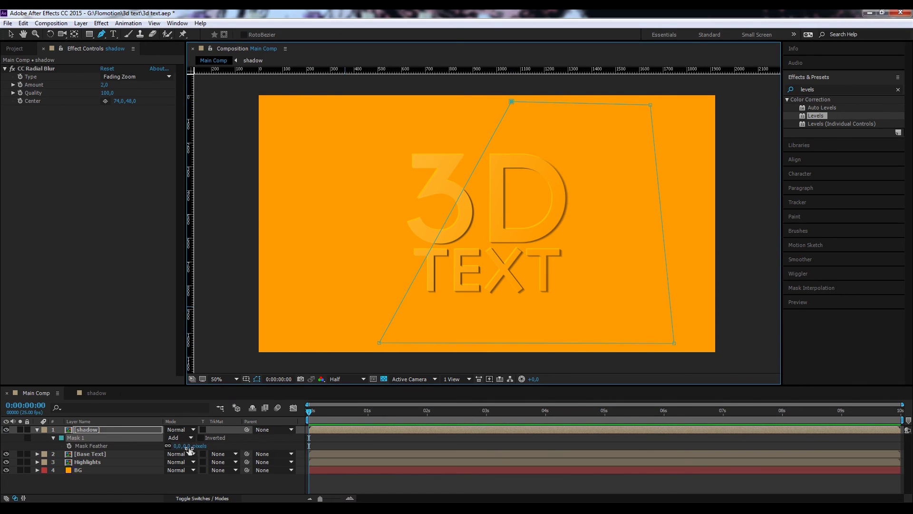
Step: Set the shadow layer's Mask Feather to 66 pixels
{"action": "left_click", "coordinate": [189, 447]}
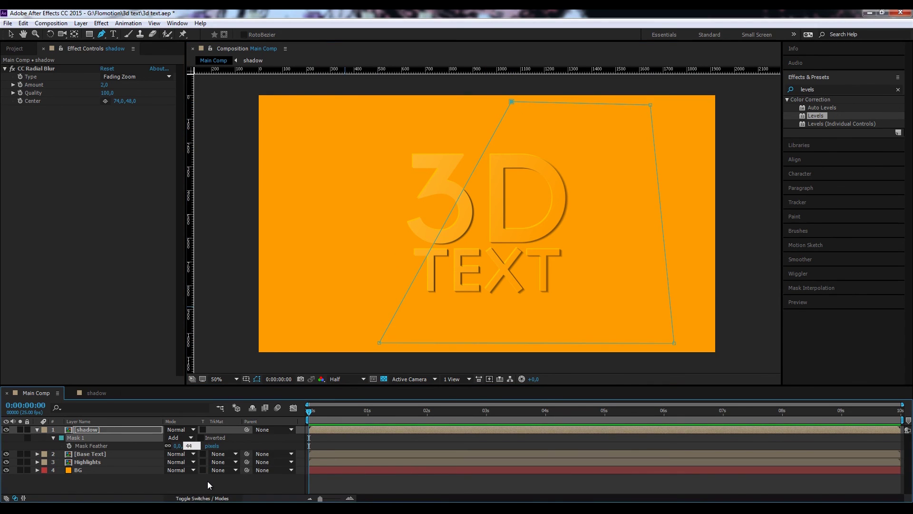
{"action": "left_click", "coordinate": [207, 481]}
{"action": "left_click", "coordinate": [190, 445]}
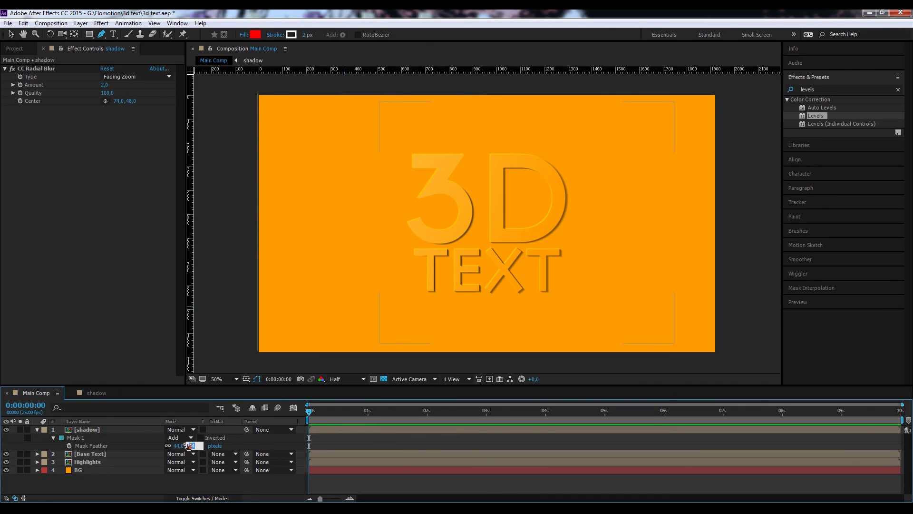
{"action": "type", "text": "66"}
{"action": "key", "text": "Return"}
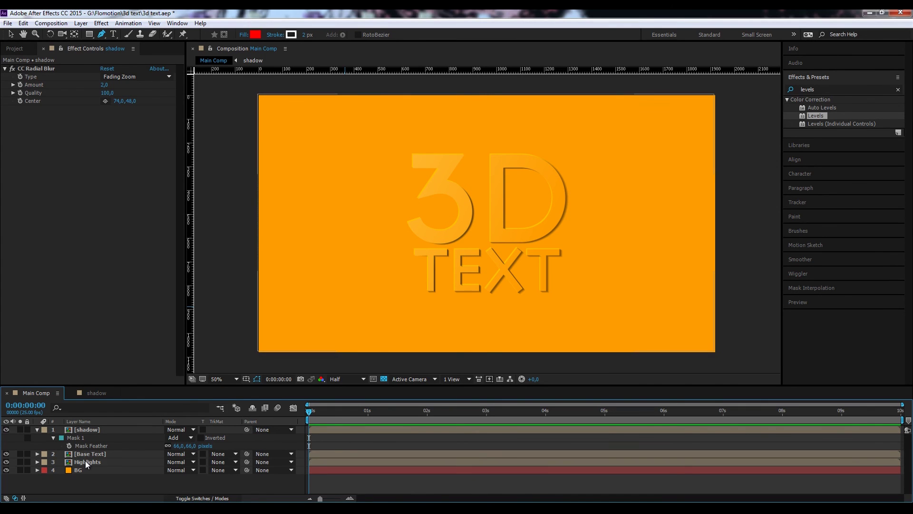
{"action": "left_click", "coordinate": [86, 454]}
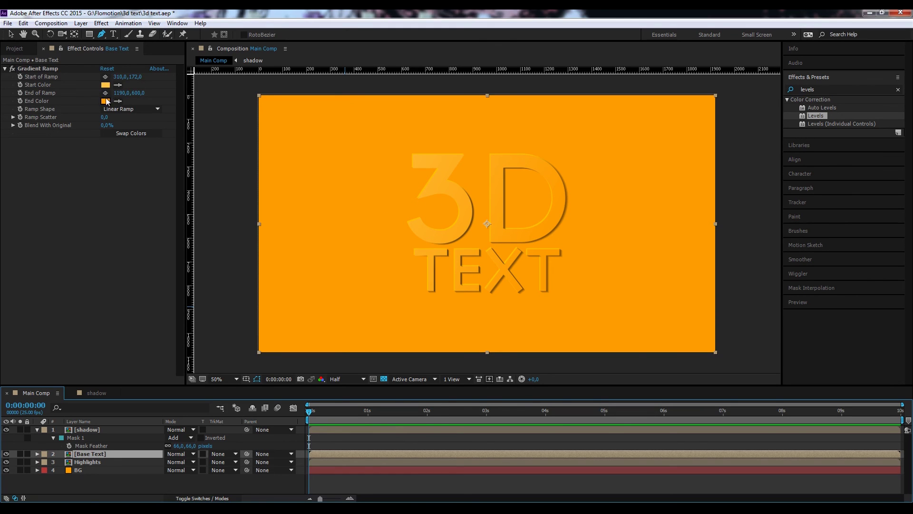
Step: Move the Base Text Gradient Ramp start point far off-frame to -1004, -526
{"action": "left_click", "coordinate": [105, 76]}
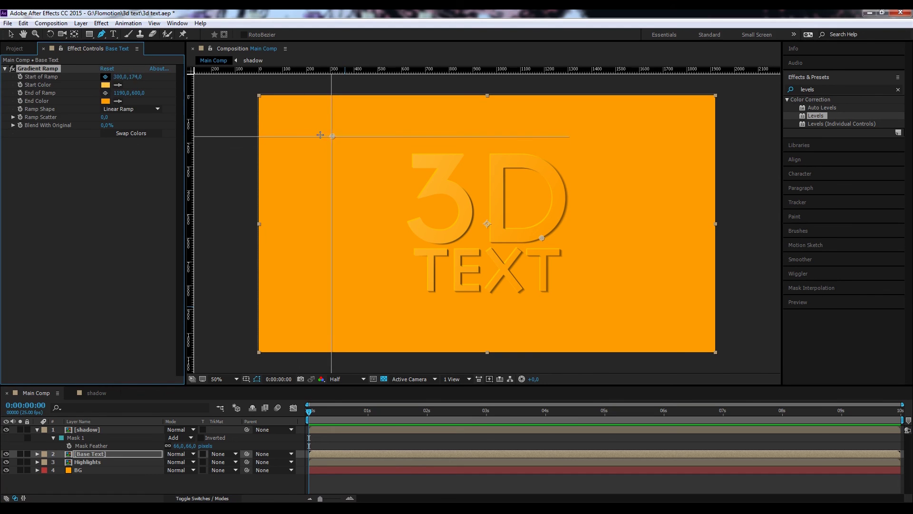
{"action": "left_click", "coordinate": [332, 136]}
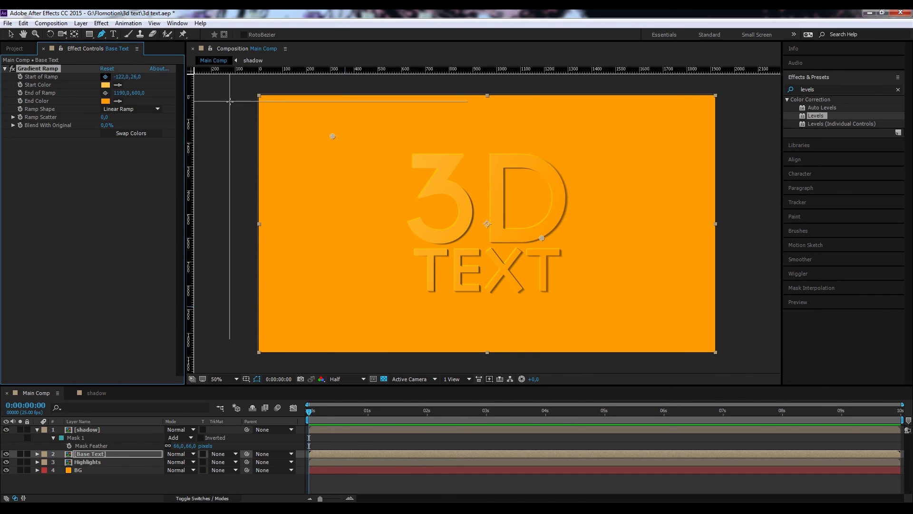
{"action": "left_click", "coordinate": [236, 90]}
{"action": "key", "text": "comma"}
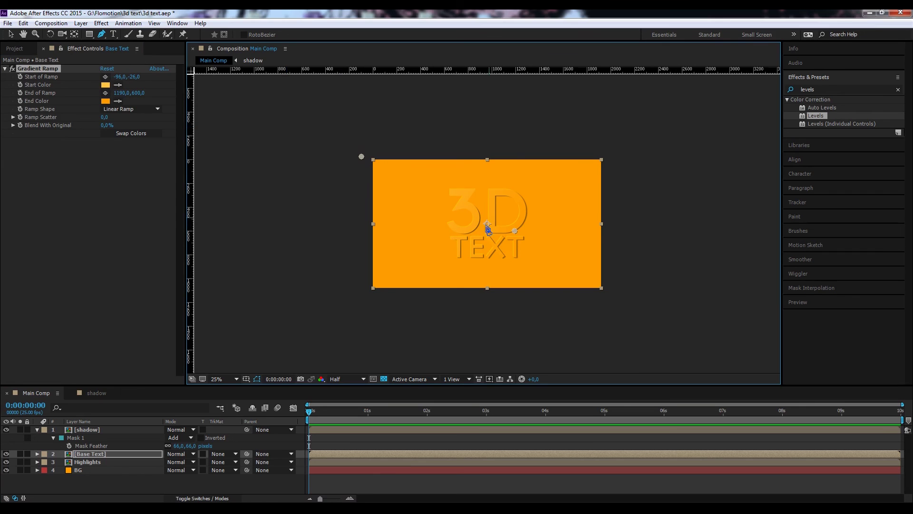
{"action": "left_click", "coordinate": [280, 114]}
{"action": "left_click_drag", "start_coordinate": [280, 113], "coordinate": [254, 98]}
{"action": "key", "text": "period"}
{"action": "key", "text": "period"}
{"action": "key", "text": "comma"}
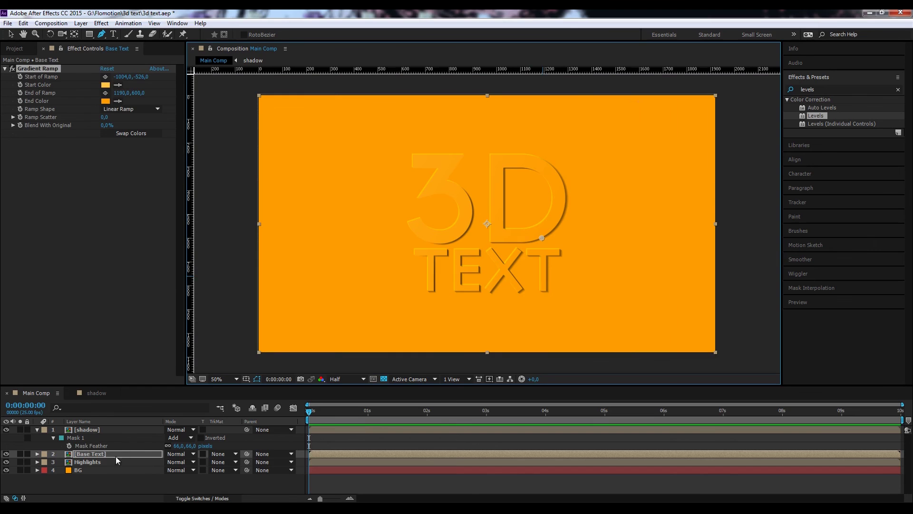
{"action": "left_click", "coordinate": [101, 462]}
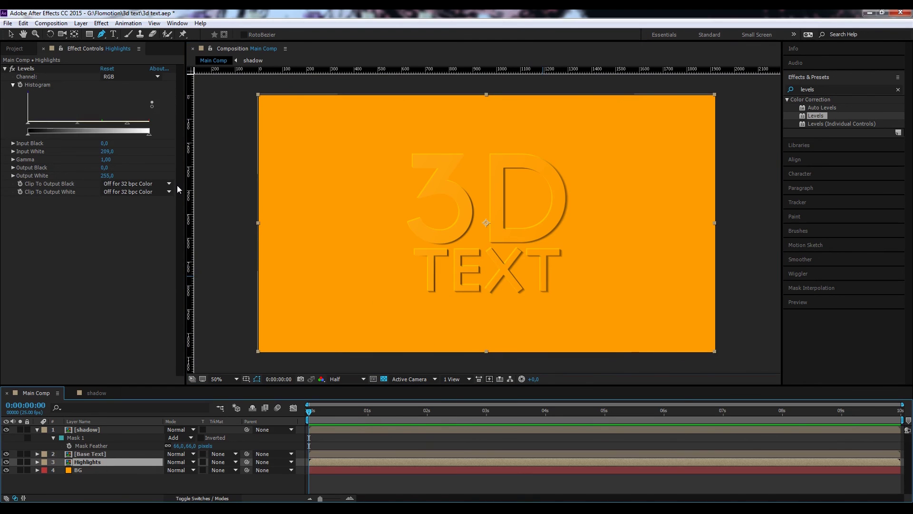
Step: Draw a closed four-point mask across the text on the Highlights layer
{"action": "left_click", "coordinate": [592, 148]}
{"action": "left_click", "coordinate": [418, 337]}
{"action": "left_click", "coordinate": [303, 234]}
{"action": "left_click", "coordinate": [359, 112]}
{"action": "left_click", "coordinate": [592, 148]}
Step: Feather the Highlights mask by 75 pixels and collapse the layer properties
{"action": "key", "text": "f"}
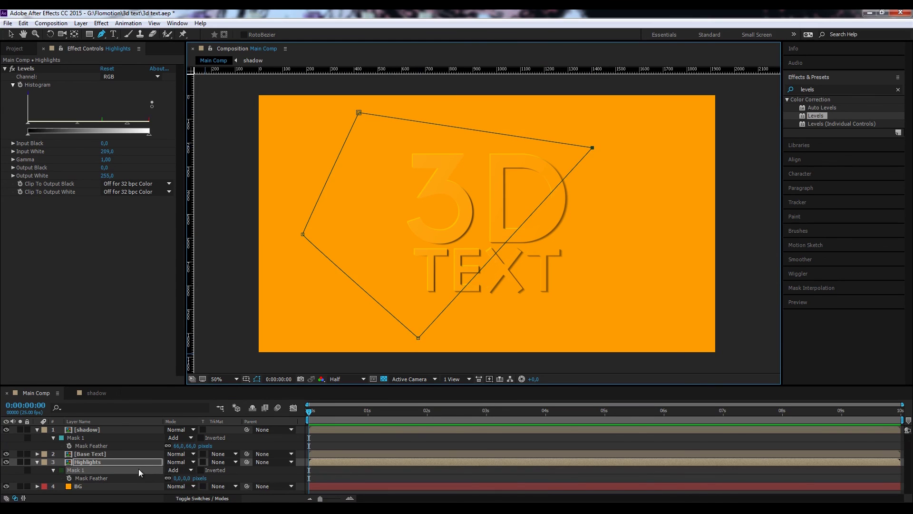
{"action": "left_click", "coordinate": [187, 478]}
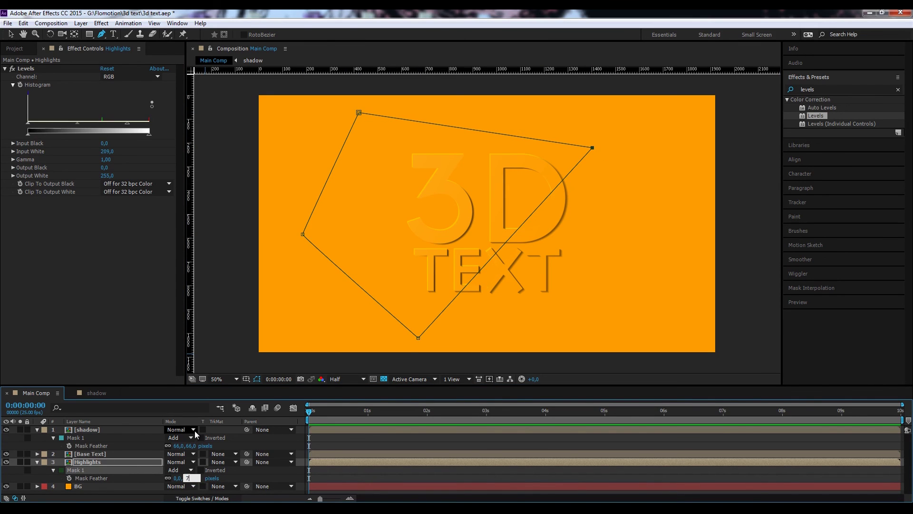
{"action": "type", "text": "75"}
{"action": "left_click", "coordinate": [238, 476]}
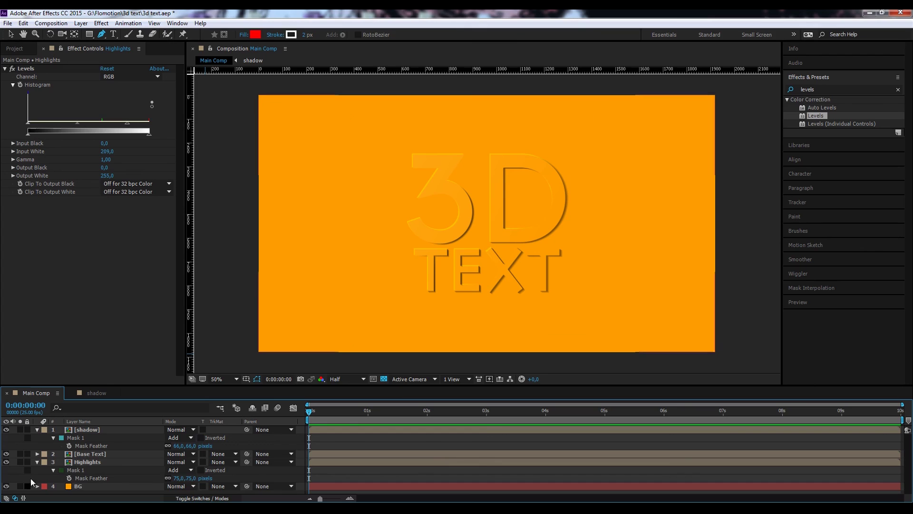
{"action": "left_click", "coordinate": [38, 461], "text": "ctrl"}
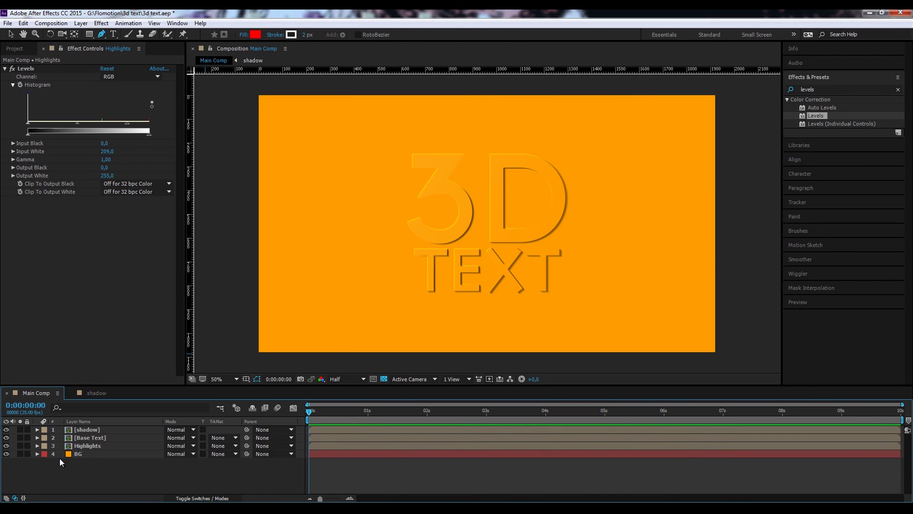
Step: Raise the shadow layer's CC Radial Blur Amount from 2 to 9, with mask outlines hidden
{"action": "left_click", "coordinate": [77, 429]}
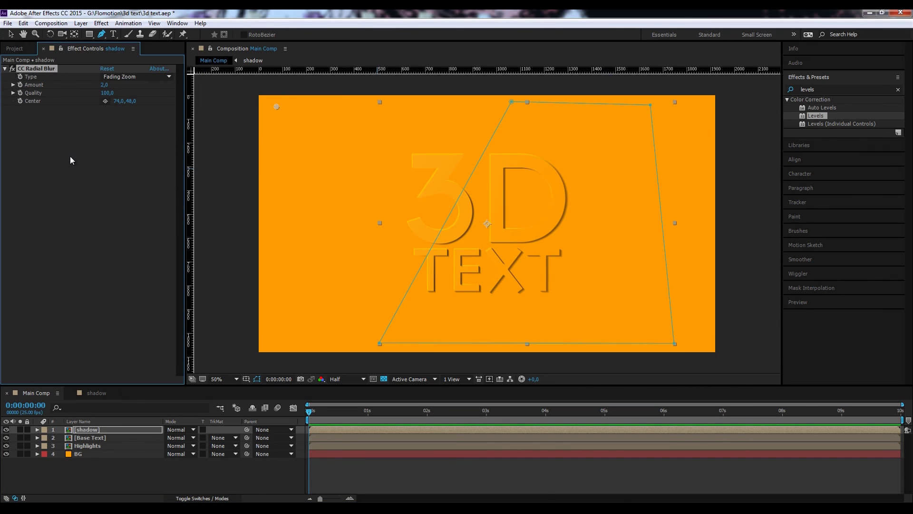
{"action": "left_click", "coordinate": [257, 379]}
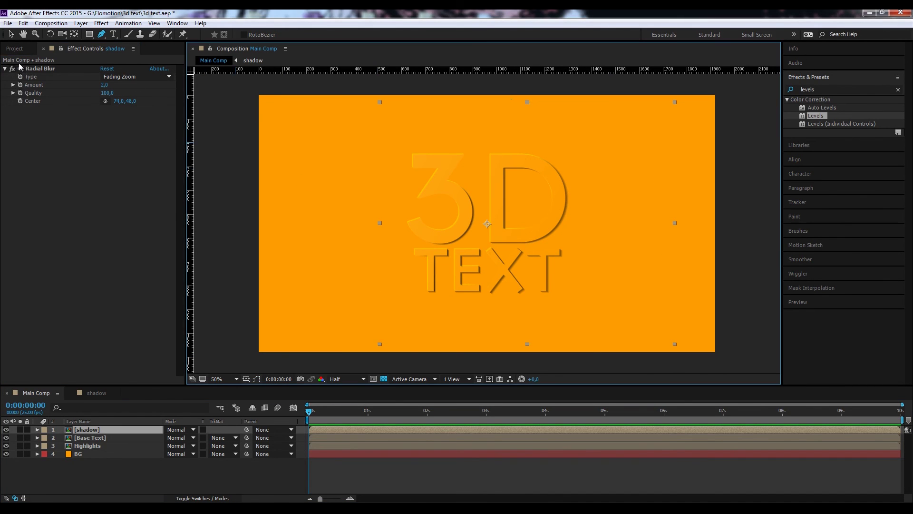
{"action": "left_click", "coordinate": [111, 101]}
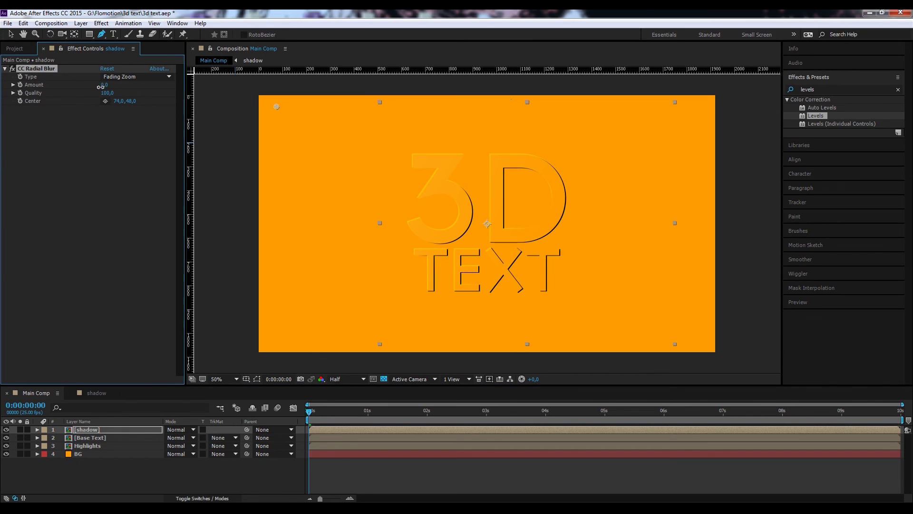
{"action": "left_click_drag", "start_coordinate": [105, 84], "coordinate": [109, 84]}
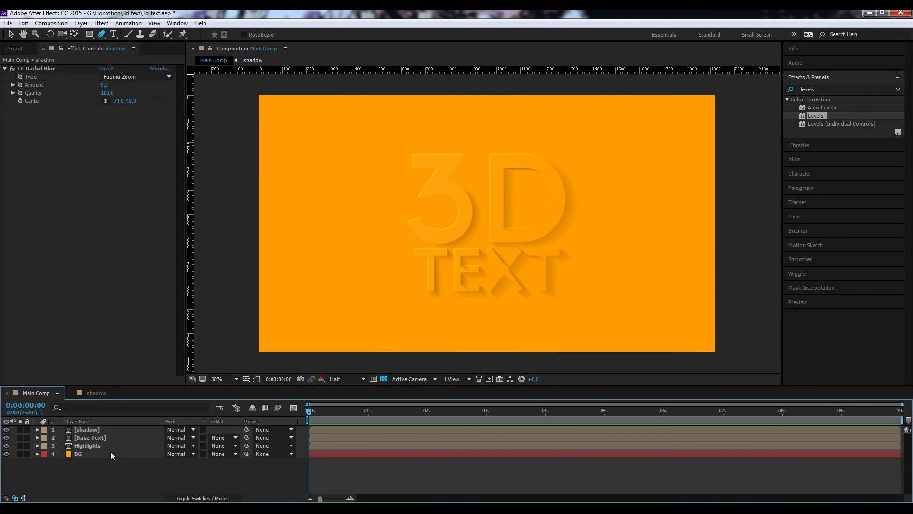
{"action": "double_click", "coordinate": [83, 429]}
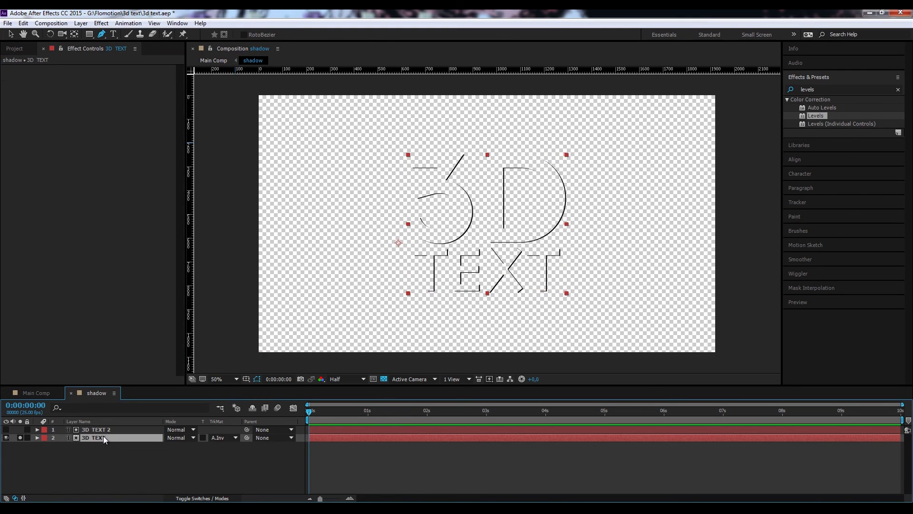
{"action": "left_click", "coordinate": [99, 430]}
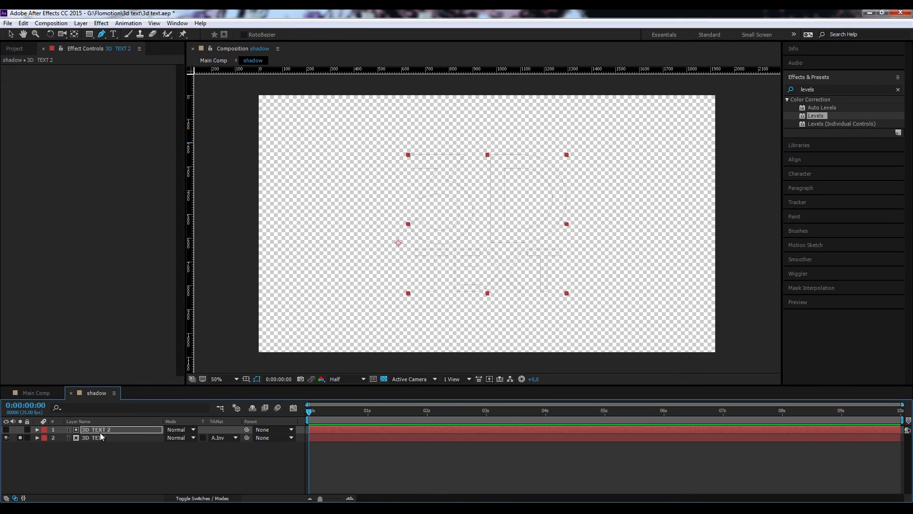
{"action": "left_click", "coordinate": [37, 393]}
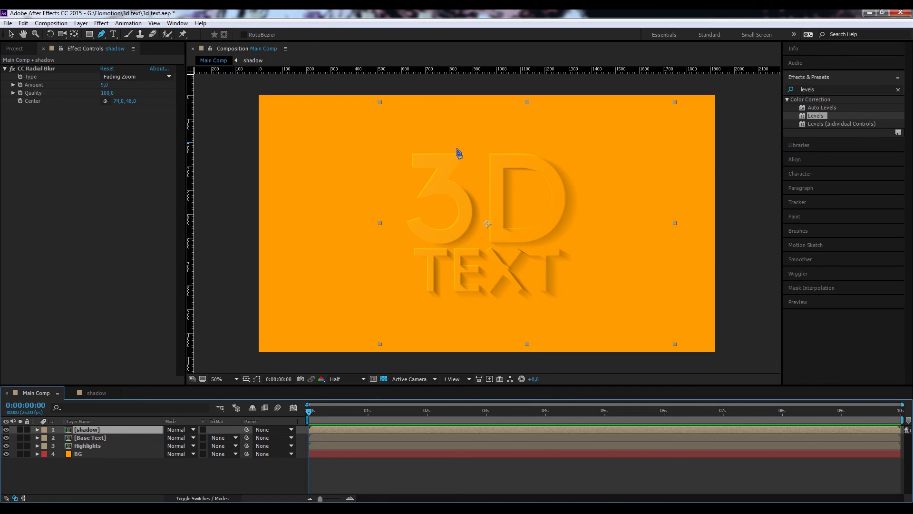
Step: Move the shadow layer beneath Base Text, inspect the shadow zoomed in, then deselect all layers
{"action": "mouse_move", "coordinate": [97, 433]}
{"action": "left_mouse_down"}
{"action": "mouse_move", "coordinate": [100, 444]}
{"action": "mouse_move", "coordinate": [98, 429]}
{"action": "left_mouse_up"}
{"action": "key", "text": "period"}
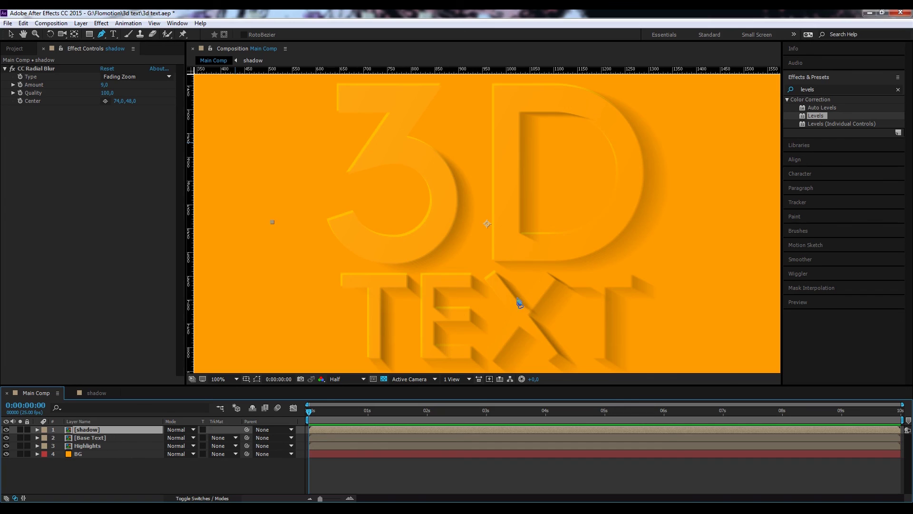
{"action": "key", "text": "comma"}
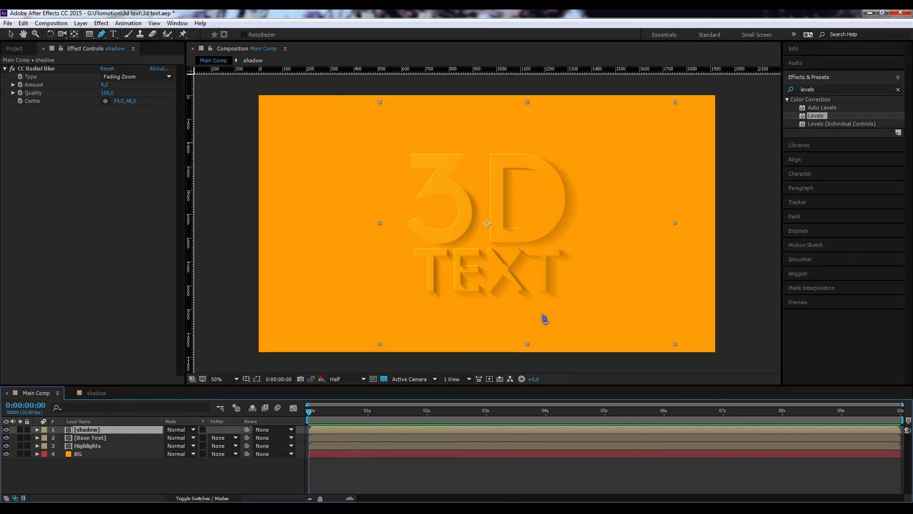
{"action": "left_click", "coordinate": [94, 437]}
{"action": "left_click_drag", "start_coordinate": [90, 431], "coordinate": [94, 445]}
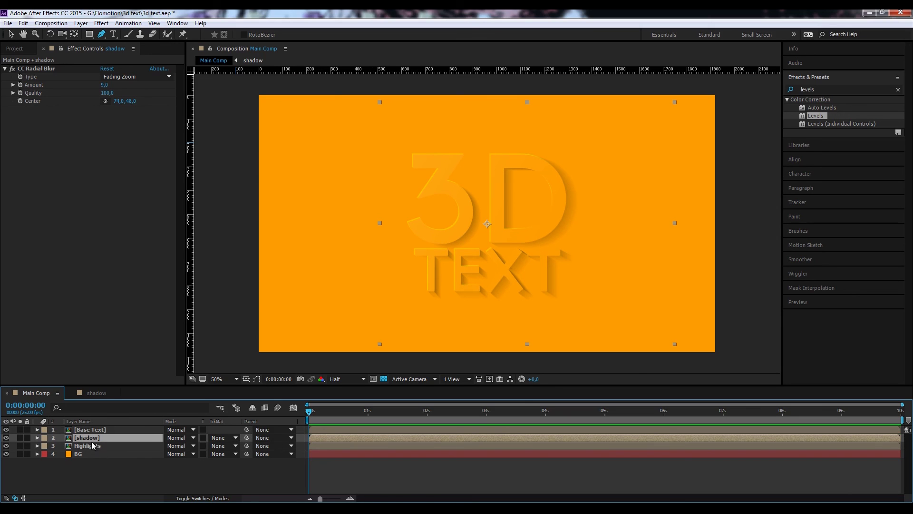
{"action": "left_click", "coordinate": [101, 483]}
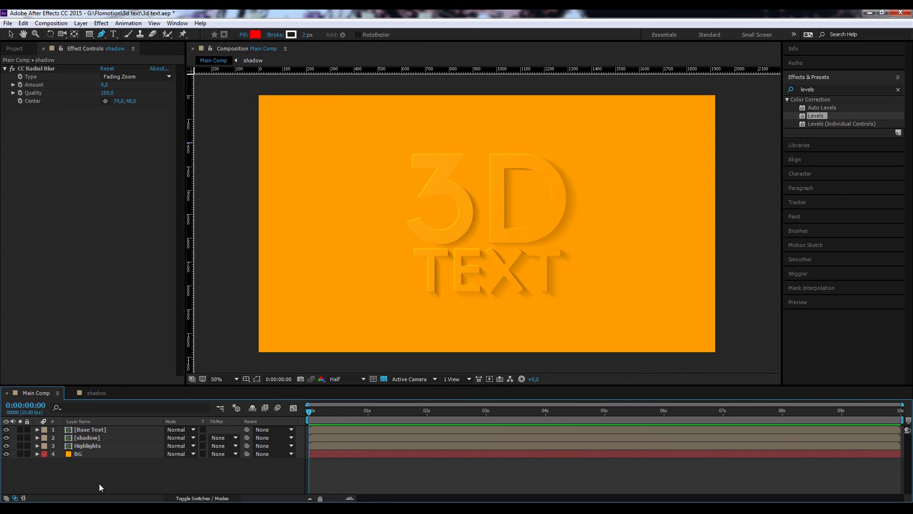
Step: Create a new black solid layer, Black Solid 1, over the composition
{"action": "key", "text": "ctrl+y"}
{"action": "left_click", "coordinate": [459, 316]}
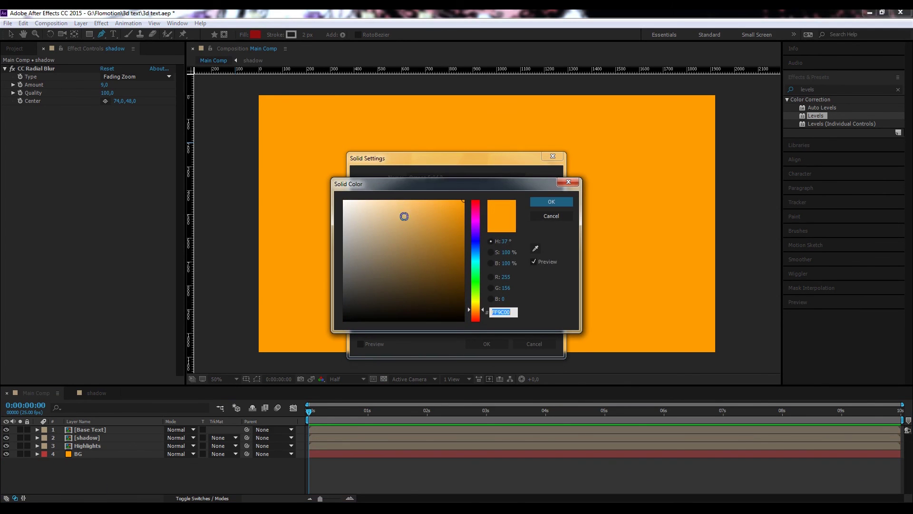
{"action": "left_click_drag", "start_coordinate": [455, 204], "coordinate": [302, 370]}
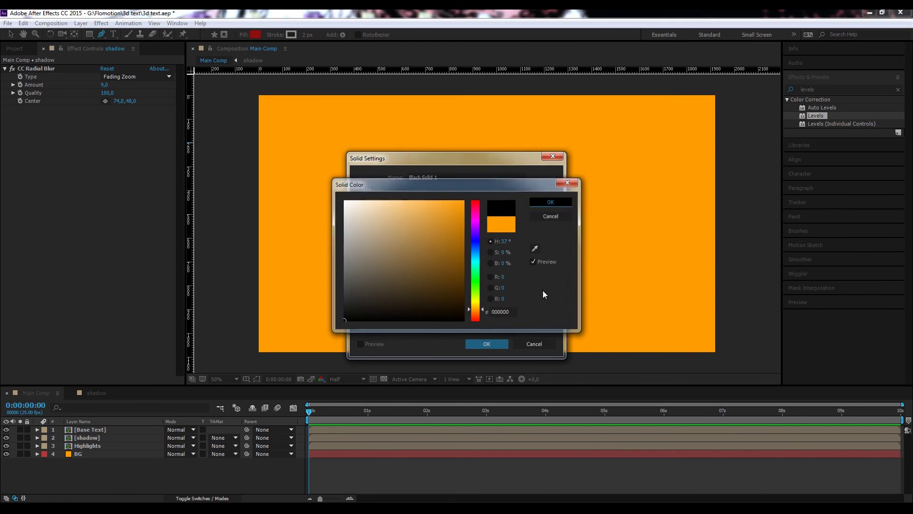
{"action": "key", "text": "Return"}
{"action": "left_click", "coordinate": [487, 344]}
Step: Draw a closed, partly curved Pen mask around the centre of the black solid
{"action": "left_click_drag", "start_coordinate": [446, 122], "coordinate": [458, 123]}
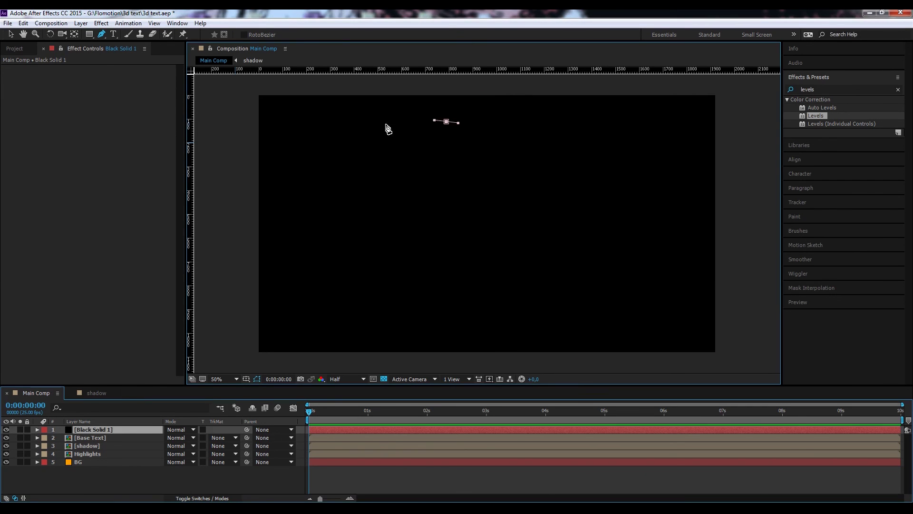
{"action": "left_click", "coordinate": [375, 124]}
{"action": "left_click", "coordinate": [319, 158]}
{"action": "left_click", "coordinate": [306, 230]}
{"action": "left_click_drag", "start_coordinate": [312, 288], "coordinate": [318, 327]}
{"action": "left_click", "coordinate": [423, 331]}
{"action": "left_click_drag", "start_coordinate": [554, 321], "coordinate": [603, 318]}
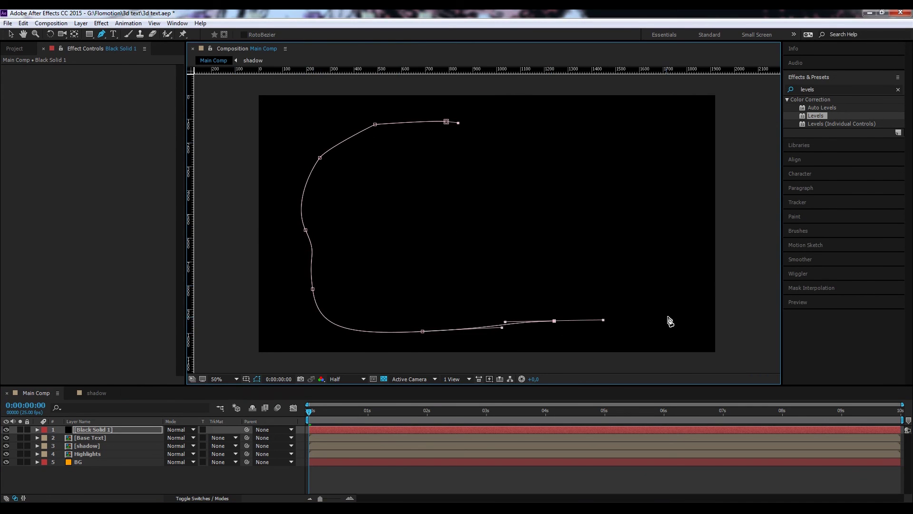
{"action": "left_click", "coordinate": [667, 316]}
{"action": "left_click_drag", "start_coordinate": [683, 244], "coordinate": [673, 198]}
{"action": "left_click", "coordinate": [655, 138]}
{"action": "left_click", "coordinate": [608, 110]}
{"action": "left_click", "coordinate": [525, 118]}
{"action": "left_click", "coordinate": [447, 122]}
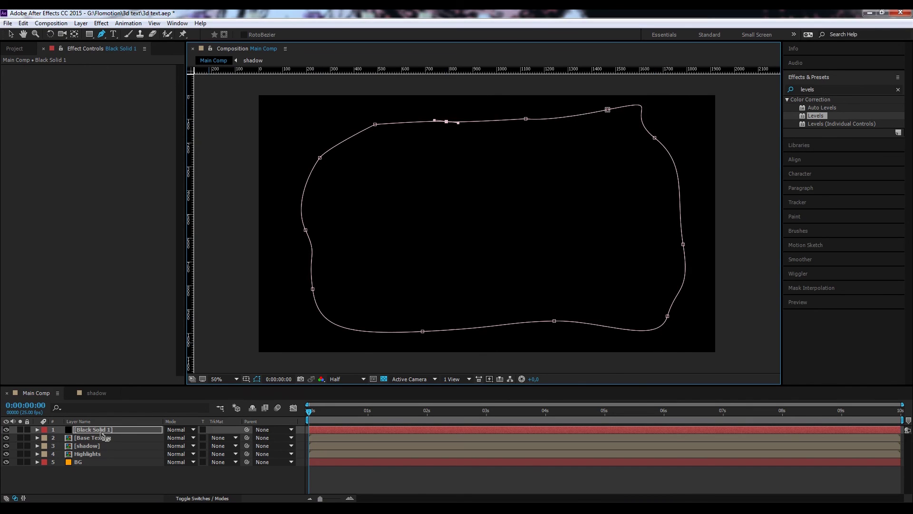
Step: Set Mask 1 to Subtract and drag its bottom-left and top-right points to reshape it
{"action": "key", "text": "m"}
{"action": "left_click", "coordinate": [189, 437]}
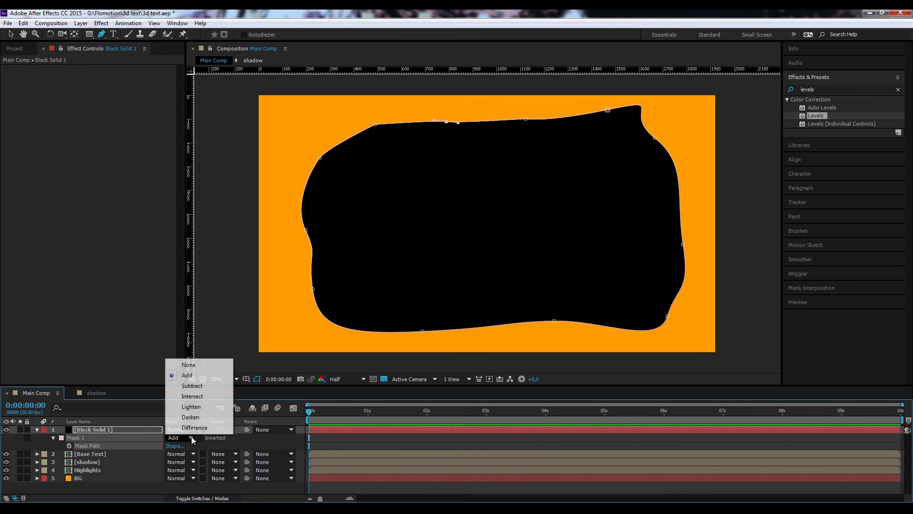
{"action": "left_click", "coordinate": [198, 386]}
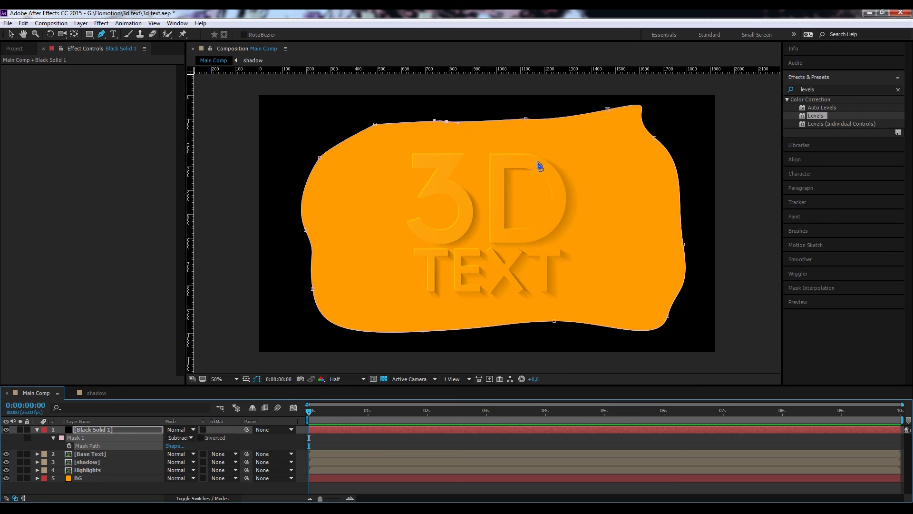
{"action": "key", "text": "v"}
{"action": "left_click_drag", "start_coordinate": [423, 331], "coordinate": [362, 325]}
{"action": "left_click_drag", "start_coordinate": [312, 289], "coordinate": [360, 288]}
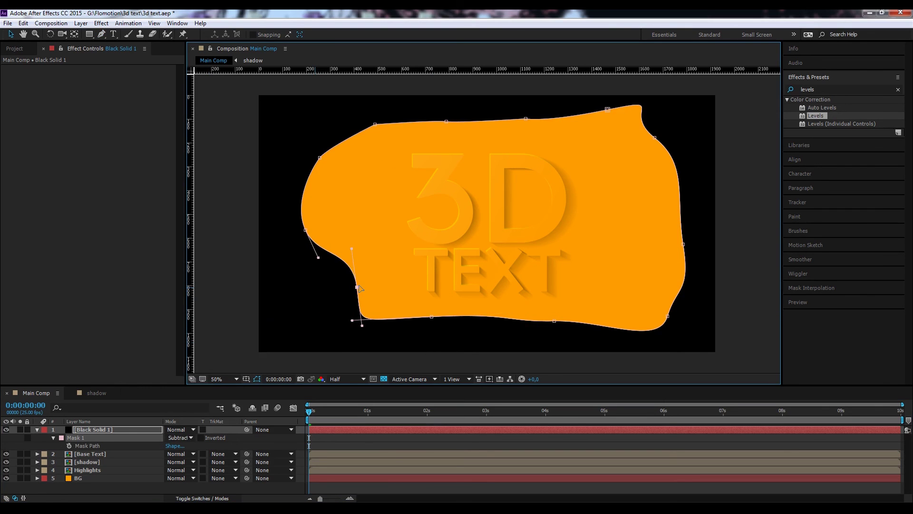
{"action": "left_click_drag", "start_coordinate": [655, 138], "coordinate": [667, 161]}
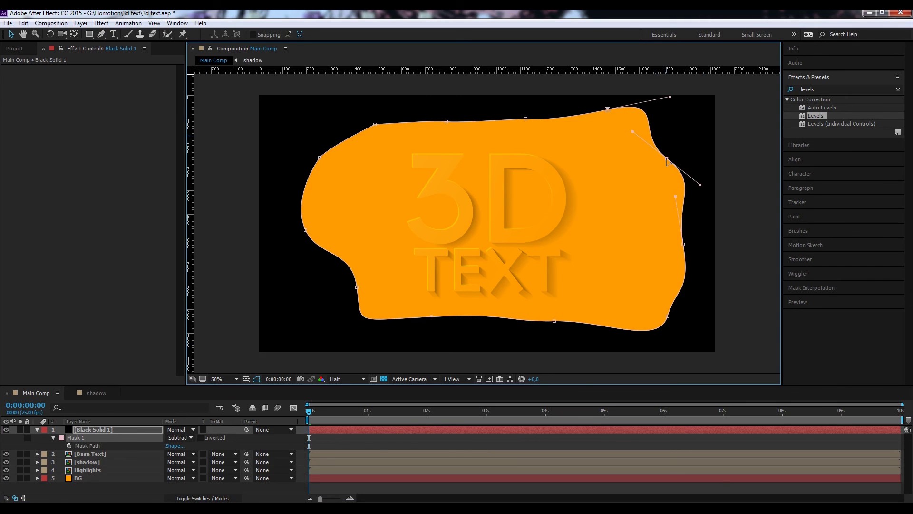
Step: Reveal the Mask Feather property and rename the black solid layer Vig
{"action": "key", "text": "f"}
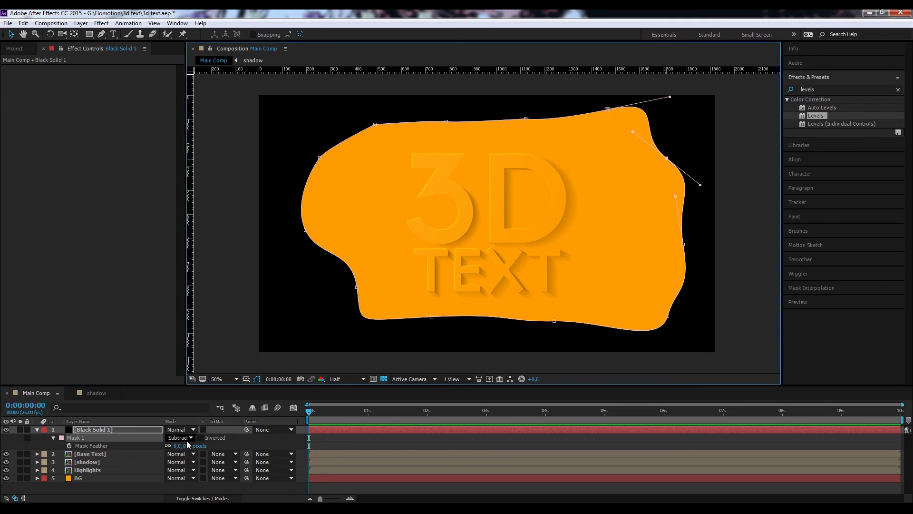
{"action": "left_click", "coordinate": [102, 431]}
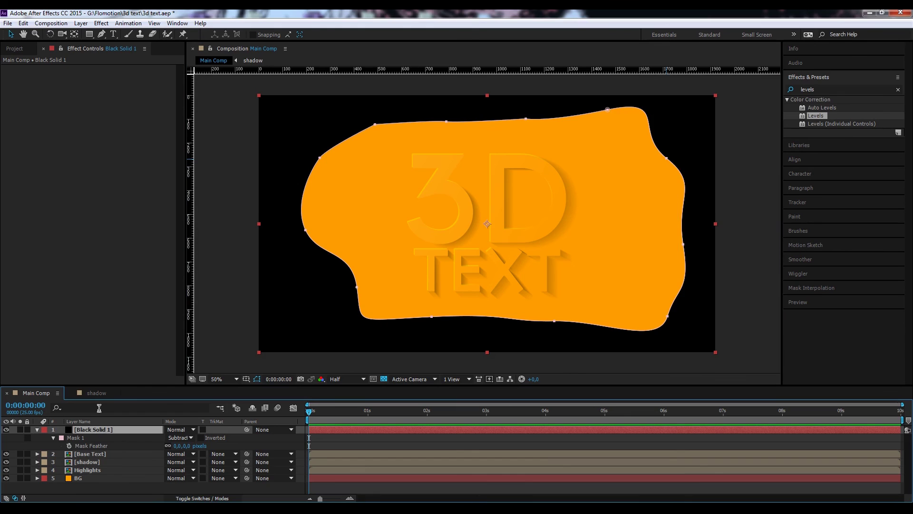
{"action": "type", "text": "Vig"}
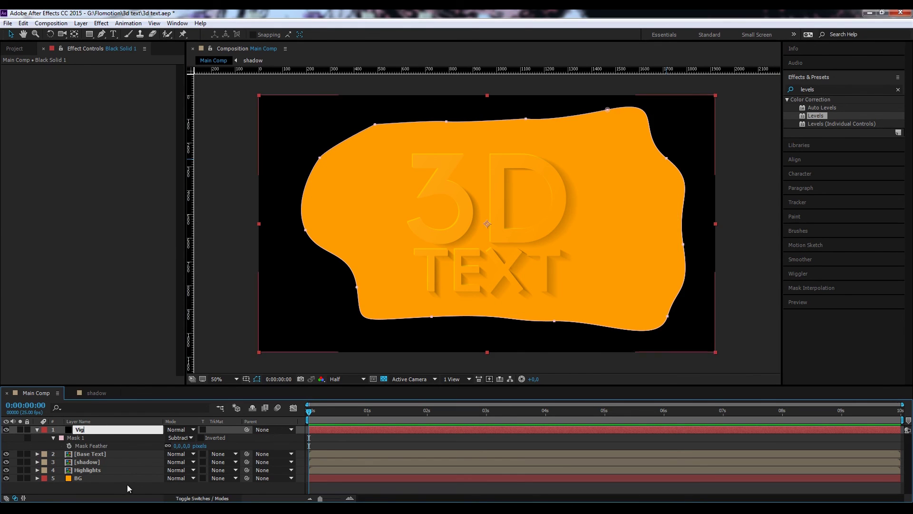
{"action": "key", "text": "Return"}
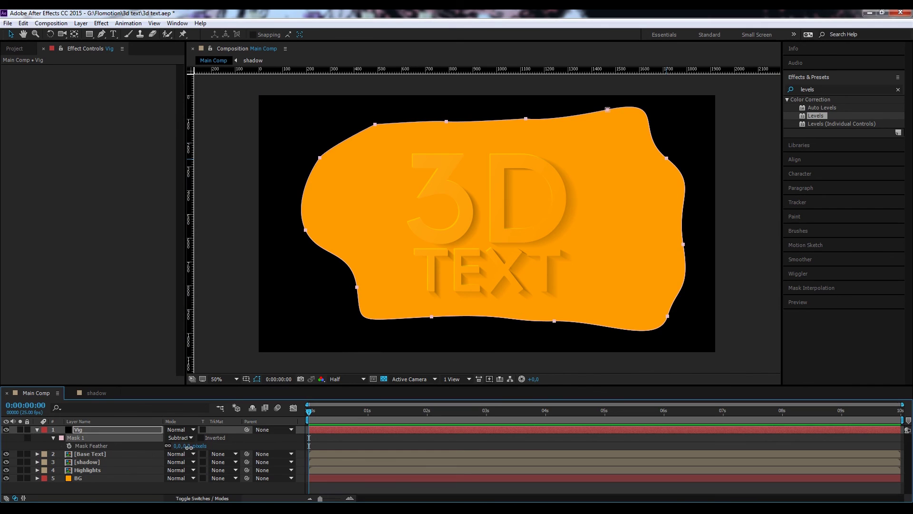
Step: Set the Vig mask feather to 222 pixels, after trying 120
{"action": "left_click", "coordinate": [189, 446]}
{"action": "type", "text": "120"}
{"action": "key", "text": "Return"}
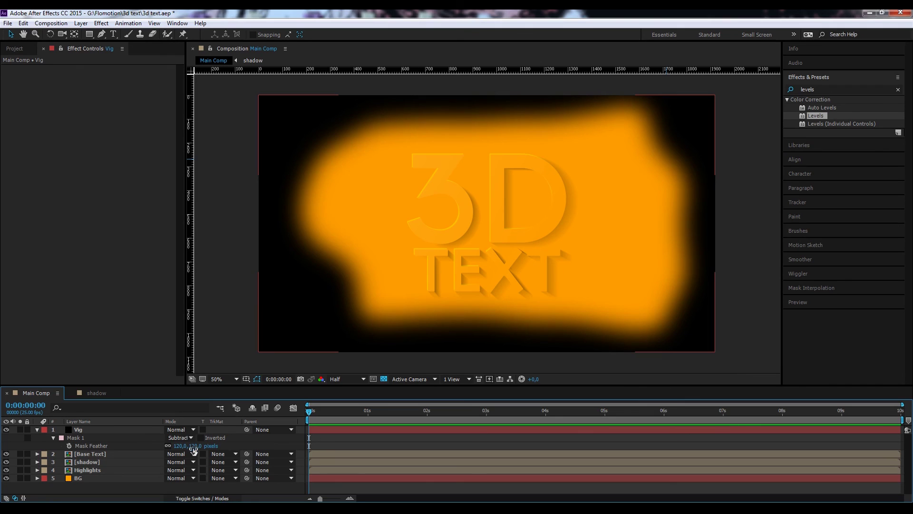
{"action": "left_click", "coordinate": [196, 445]}
{"action": "type", "text": "222"}
{"action": "key", "text": "Return"}
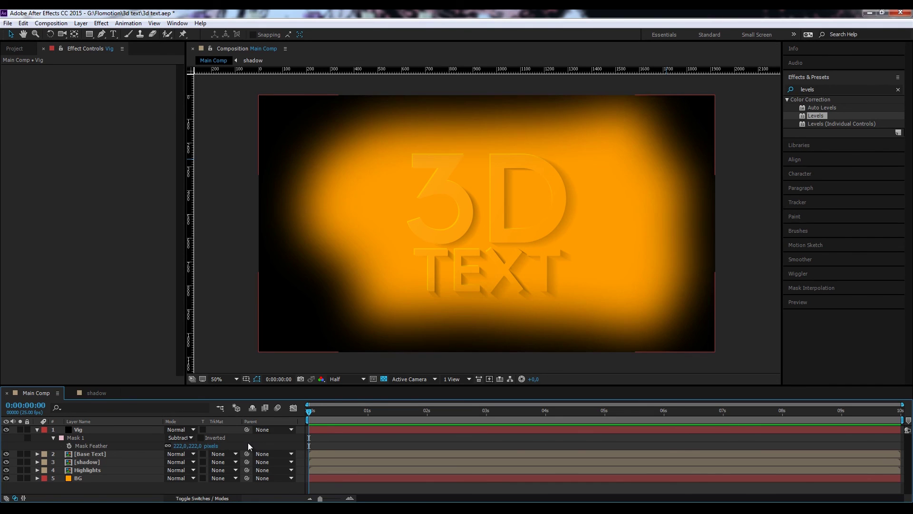
Step: Lower the Vig layer's opacity to 12% for a faint vignette
{"action": "left_click", "coordinate": [85, 429]}
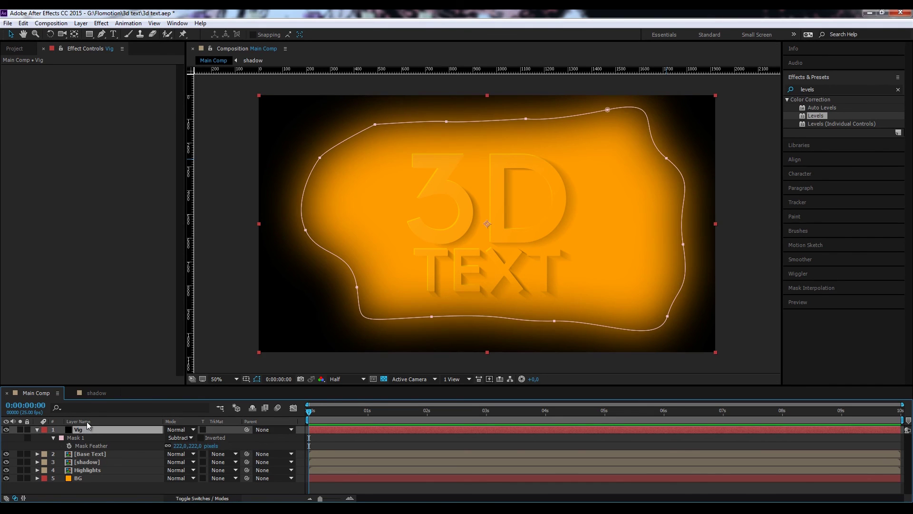
{"action": "key", "text": "t"}
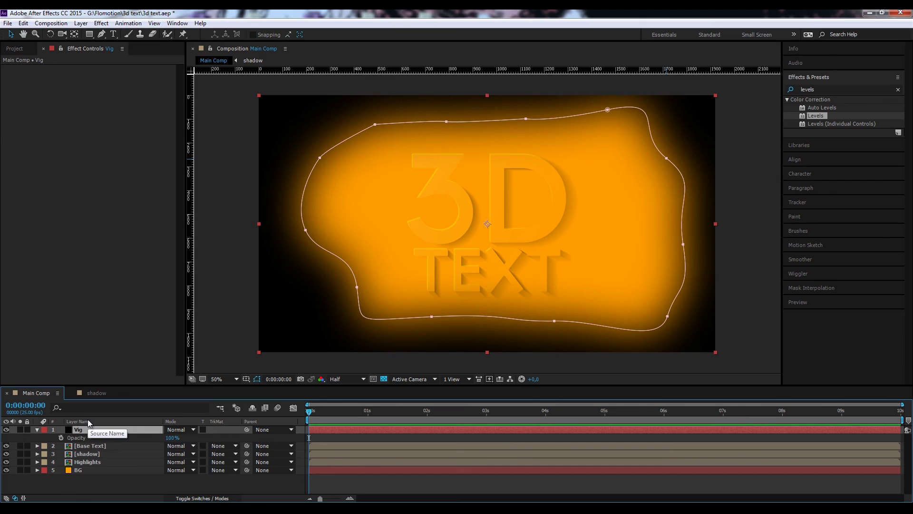
{"action": "left_click_drag", "start_coordinate": [172, 438], "coordinate": [137, 443]}
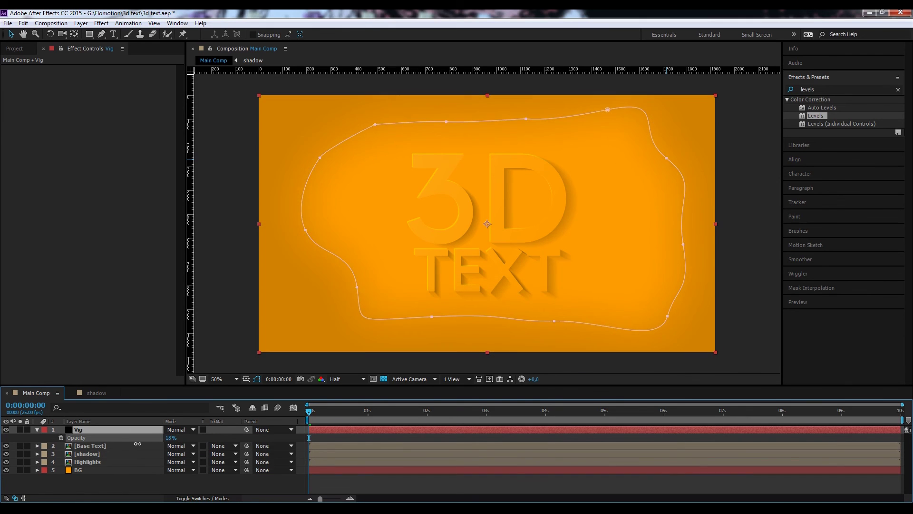
{"action": "left_click", "coordinate": [171, 438]}
{"action": "type", "text": "12"}
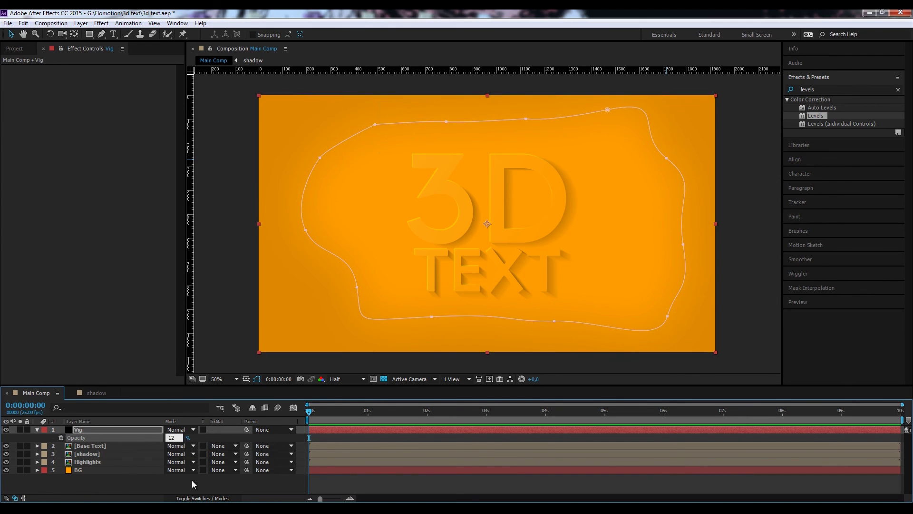
{"action": "left_click", "coordinate": [33, 435]}
Step: Compare the frame with Vig hidden, then add a new adjustment layer above Vig
{"action": "left_click", "coordinate": [6, 429]}
{"action": "left_click", "coordinate": [6, 430]}
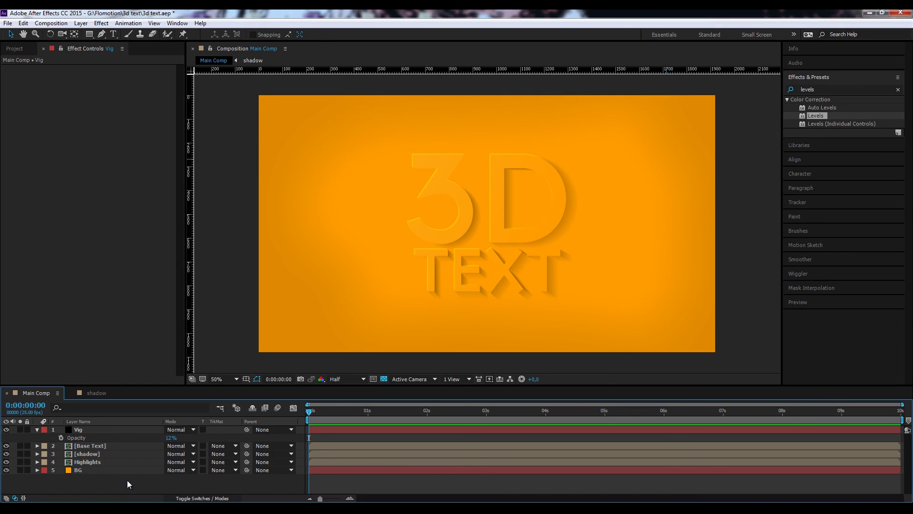
{"action": "key", "text": "ctrl+alt+y"}
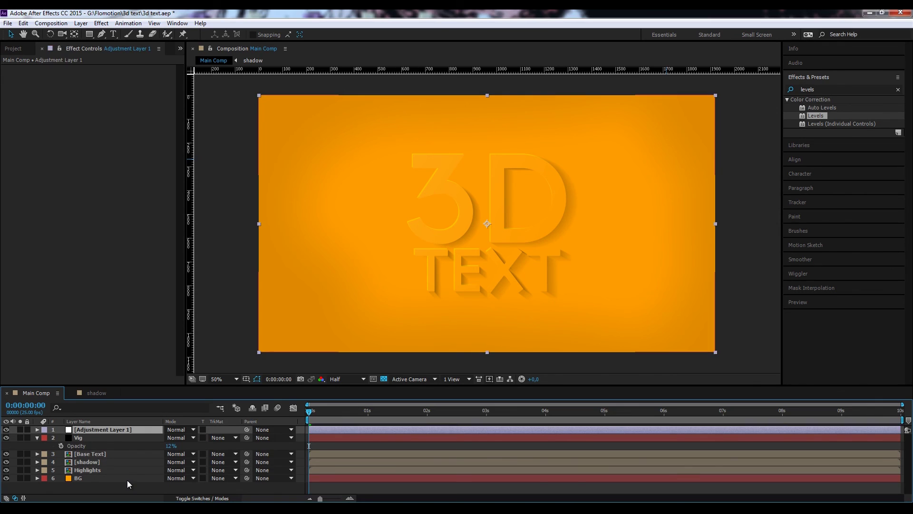
{"action": "left_click", "coordinate": [81, 438]}
{"action": "left_click", "coordinate": [90, 430]}
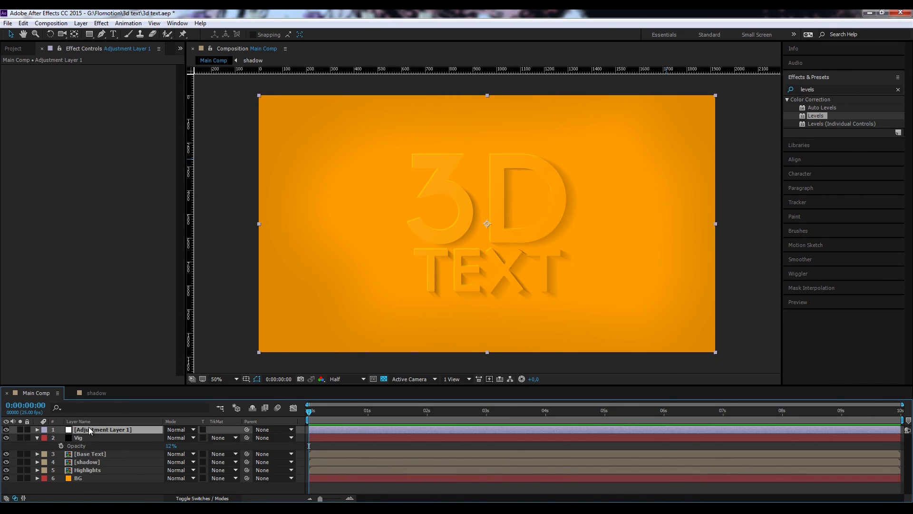
{"action": "left_click", "coordinate": [81, 23]}
{"action": "mouse_move", "coordinate": [120, 35]}
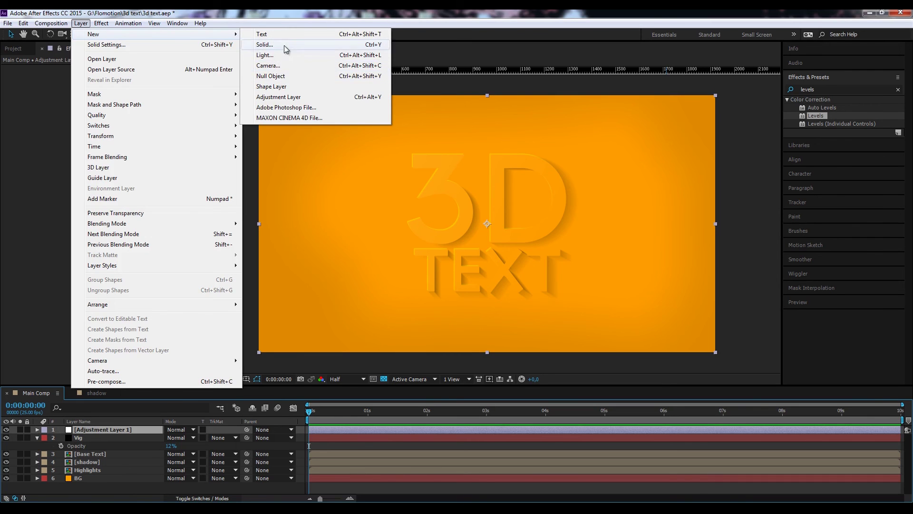
{"action": "left_click", "coordinate": [27, 273]}
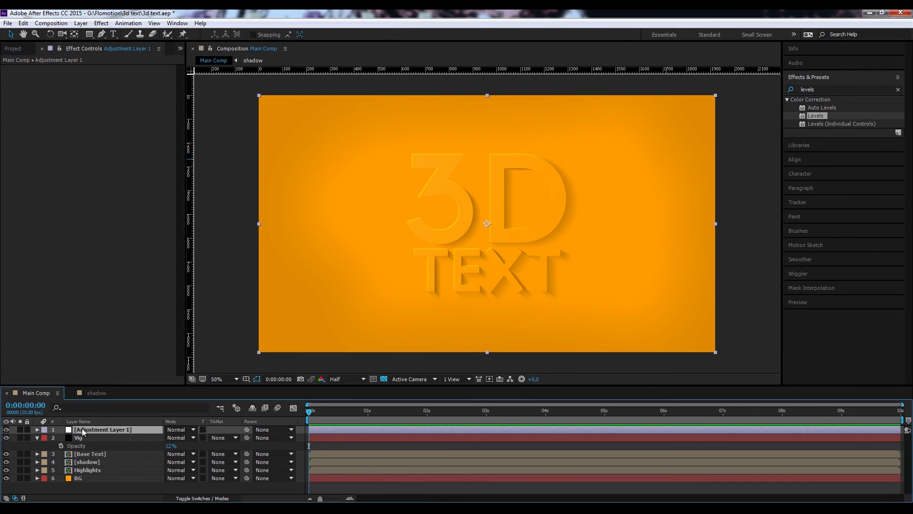
Step: Rename the adjustment layer 'grain' and search Effects & Presets for 'grai'
{"action": "key", "text": "Return"}
{"action": "type", "text": "grain"}
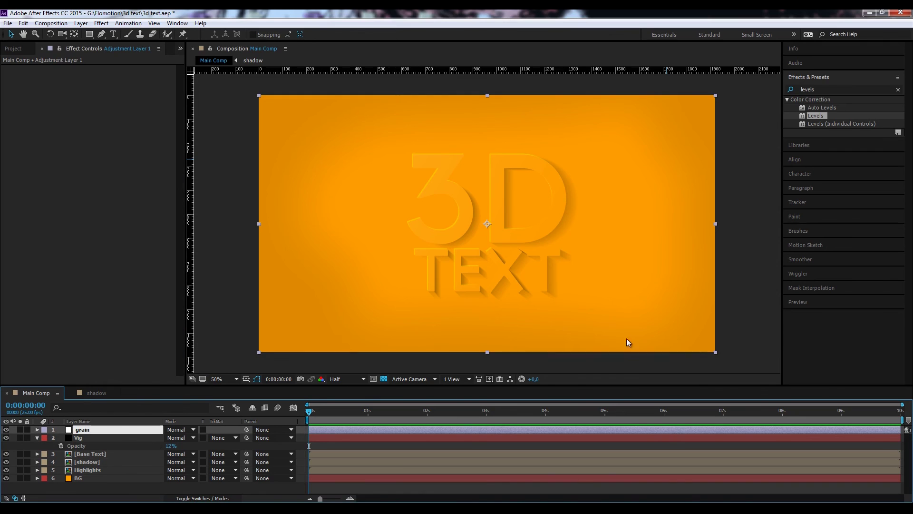
{"action": "left_click", "coordinate": [821, 89]}
{"action": "type", "text": "grain"}
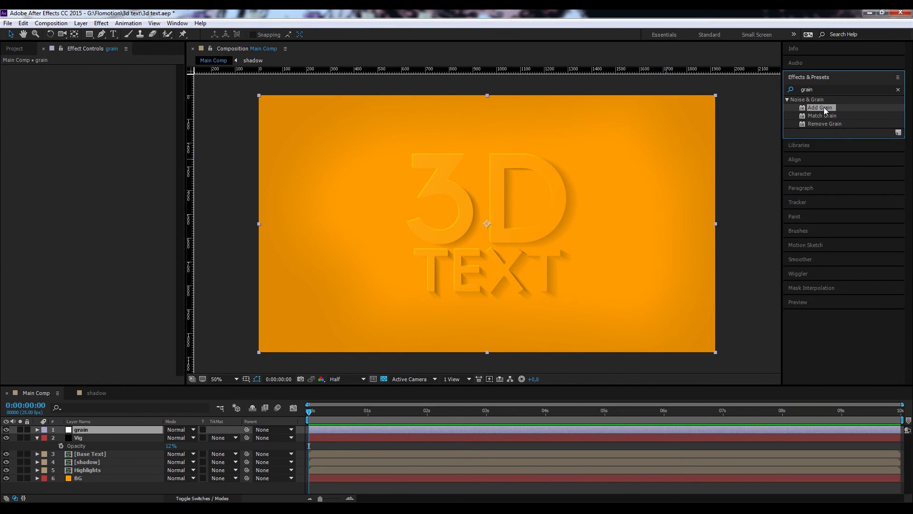
Step: Apply Add Grain to the grain layer and preview it at Full resolution
{"action": "left_click_drag", "start_coordinate": [823, 107], "coordinate": [498, 207]}
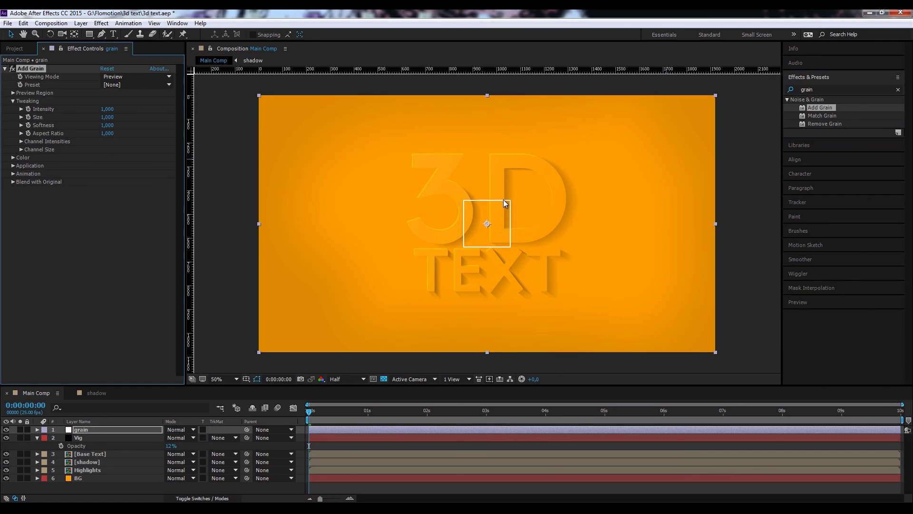
{"action": "key", "text": "period"}
{"action": "key", "text": "period"}
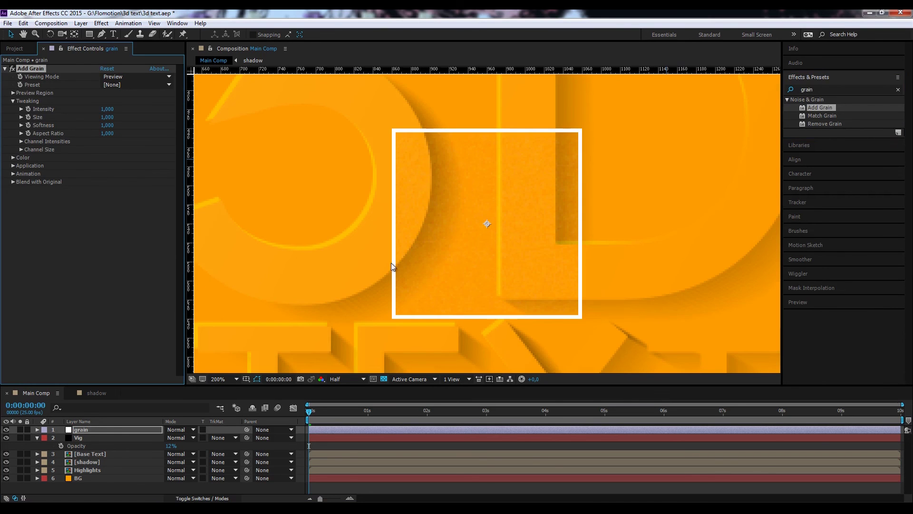
{"action": "left_click", "coordinate": [349, 379]}
{"action": "left_click", "coordinate": [356, 406]}
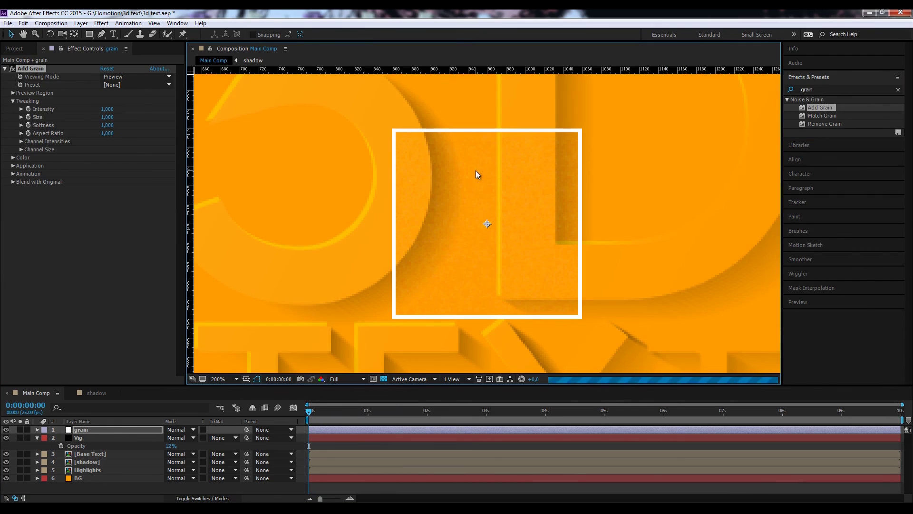
{"action": "key", "text": "comma"}
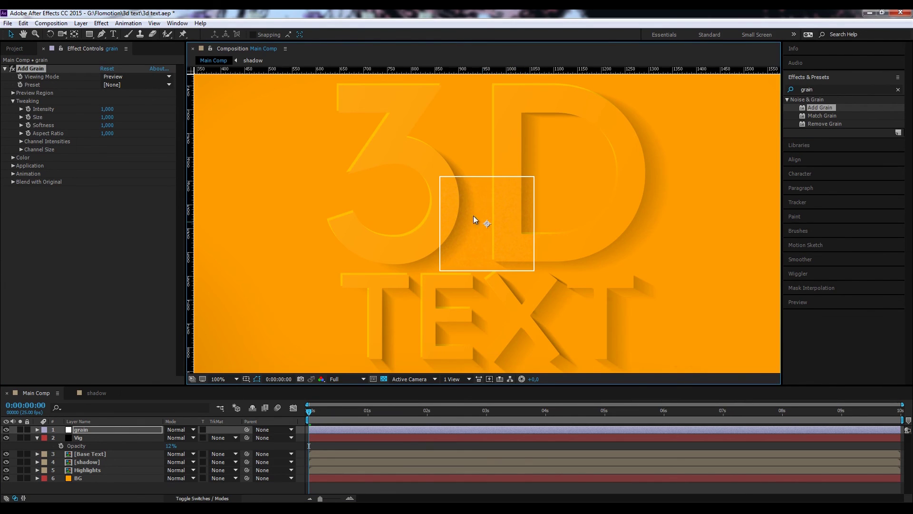
{"action": "left_click", "coordinate": [138, 78]}
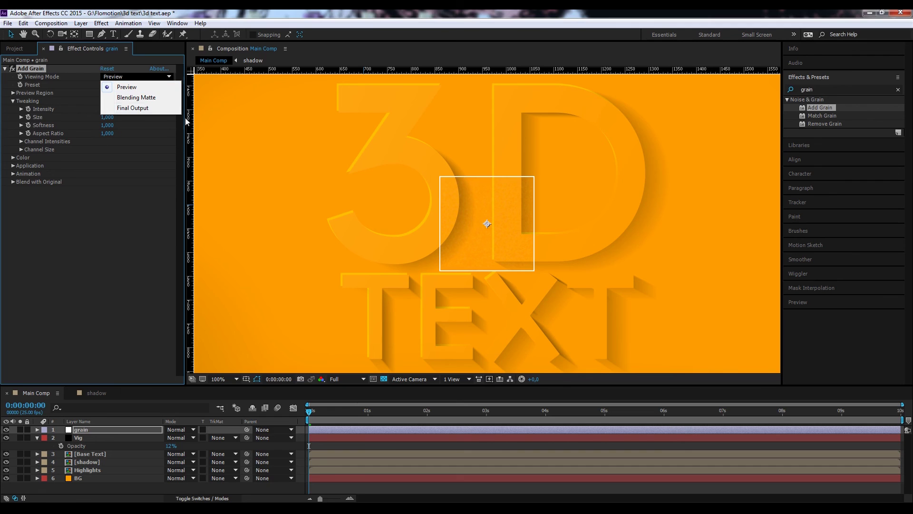
Step: Set Add Grain's Viewing Mode to Final Output, compare the grain on and off, then enlarge the viewer
{"action": "left_click", "coordinate": [147, 107]}
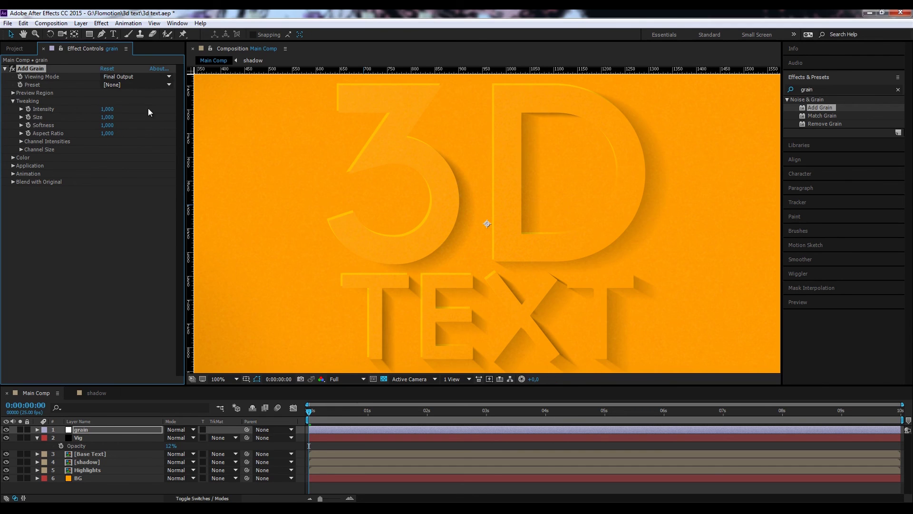
{"action": "key", "text": "comma"}
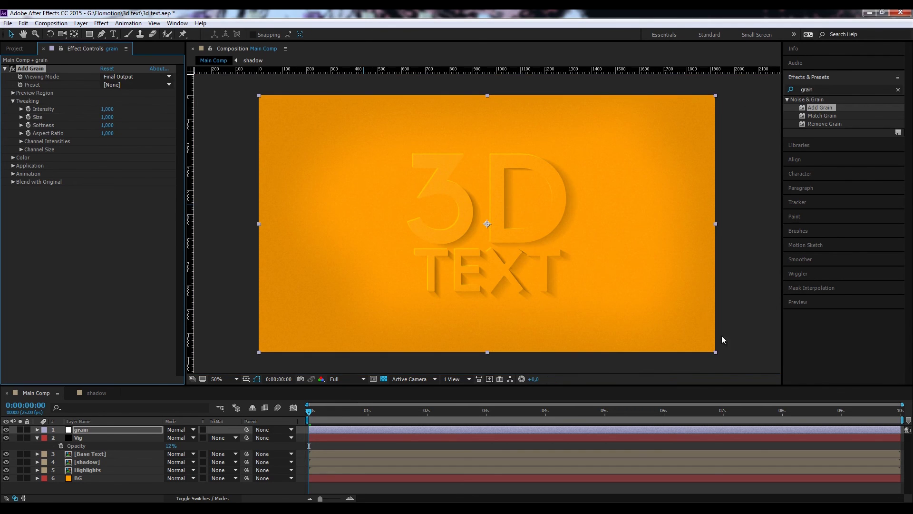
{"action": "key", "text": "period"}
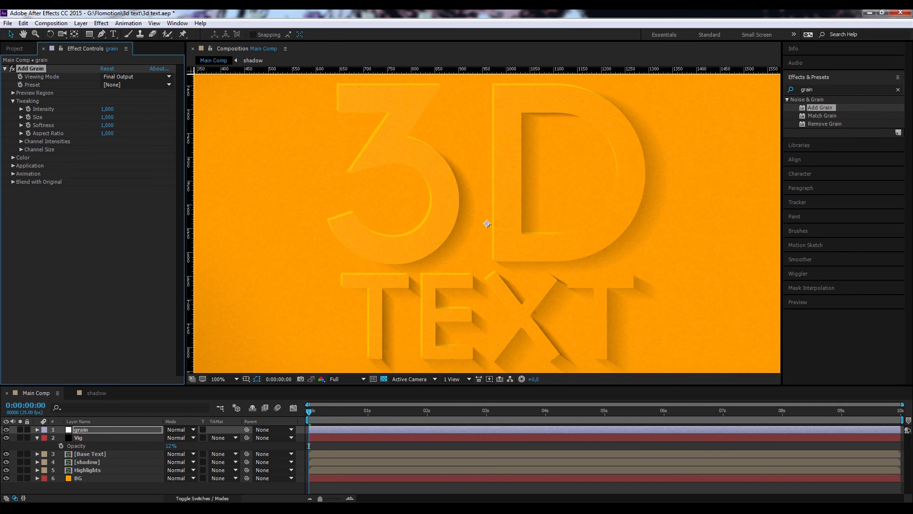
{"action": "left_click", "coordinate": [6, 430]}
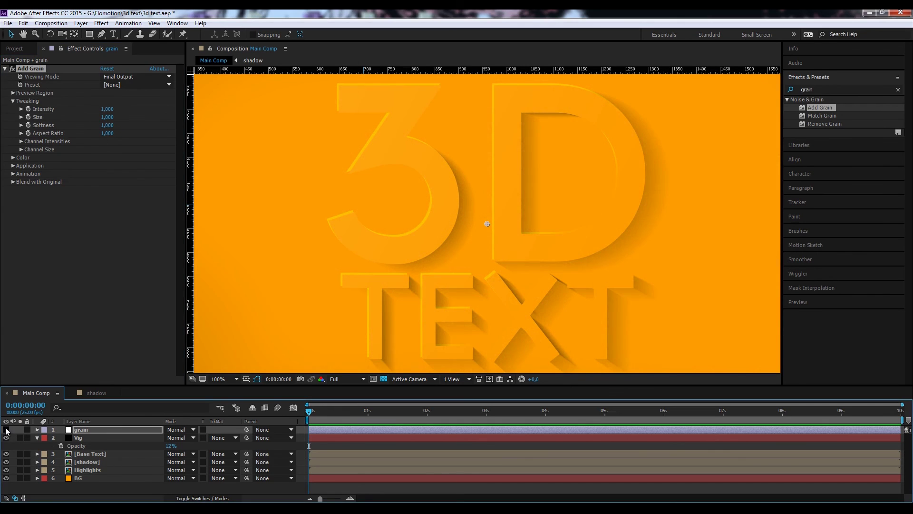
{"action": "left_click", "coordinate": [7, 429]}
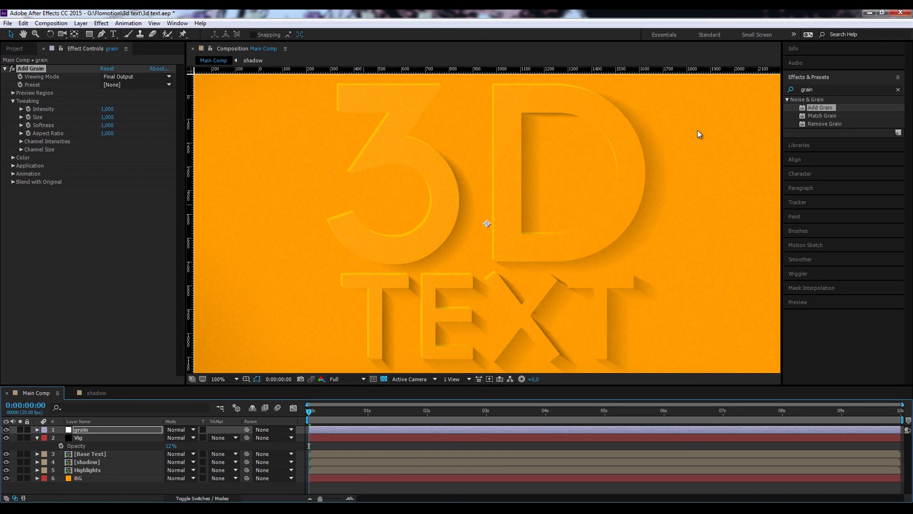
{"action": "key", "text": "comma"}
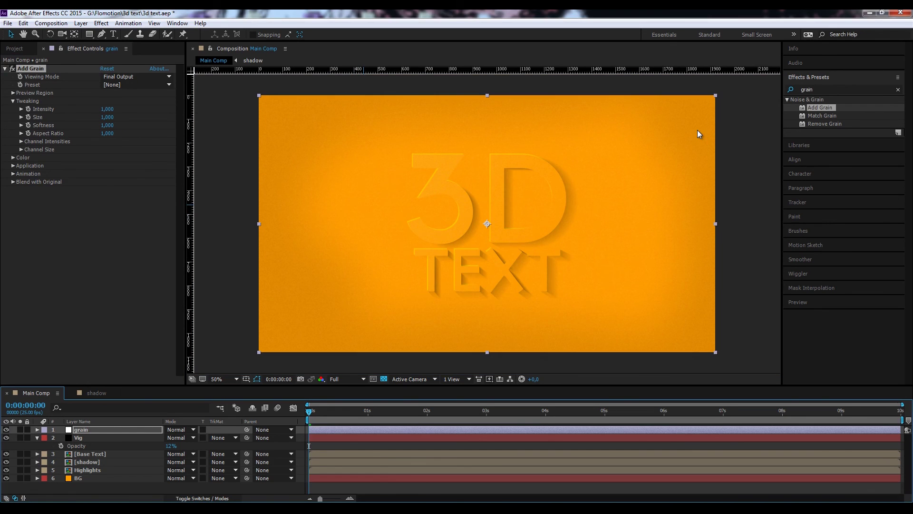
{"action": "left_click_drag", "start_coordinate": [333, 386], "coordinate": [333, 455]}
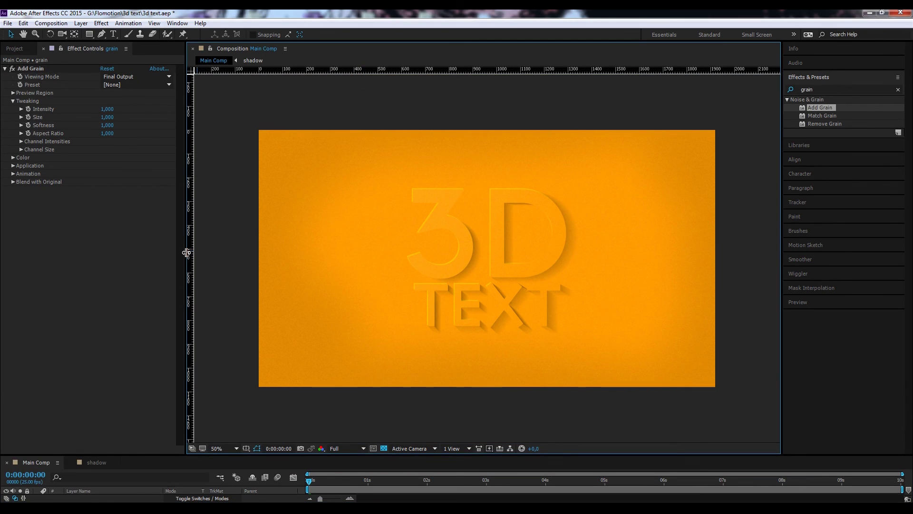